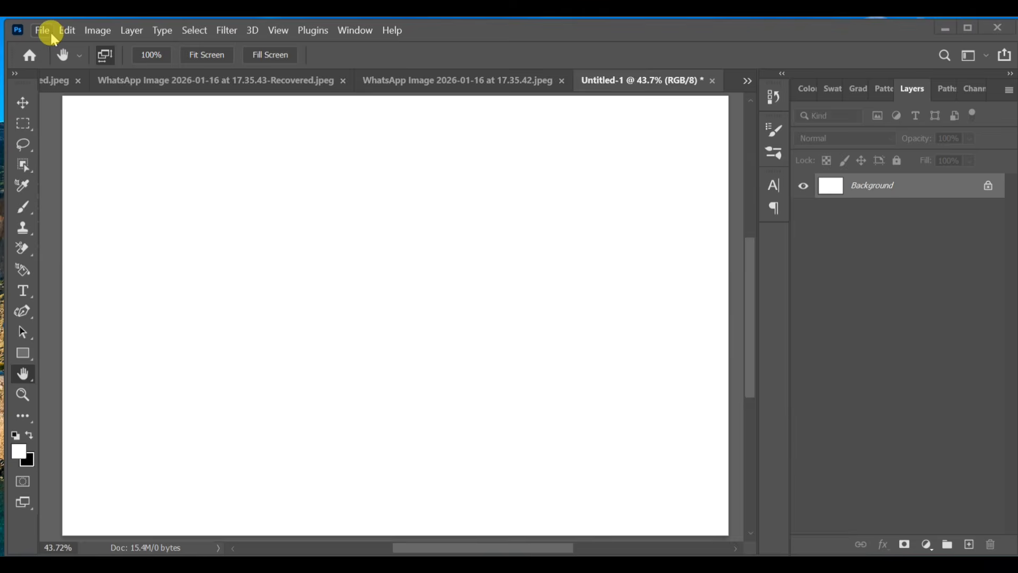
# - Place the portrait photo as an embedded image in the blank document
pyautogui.click(50, 30)
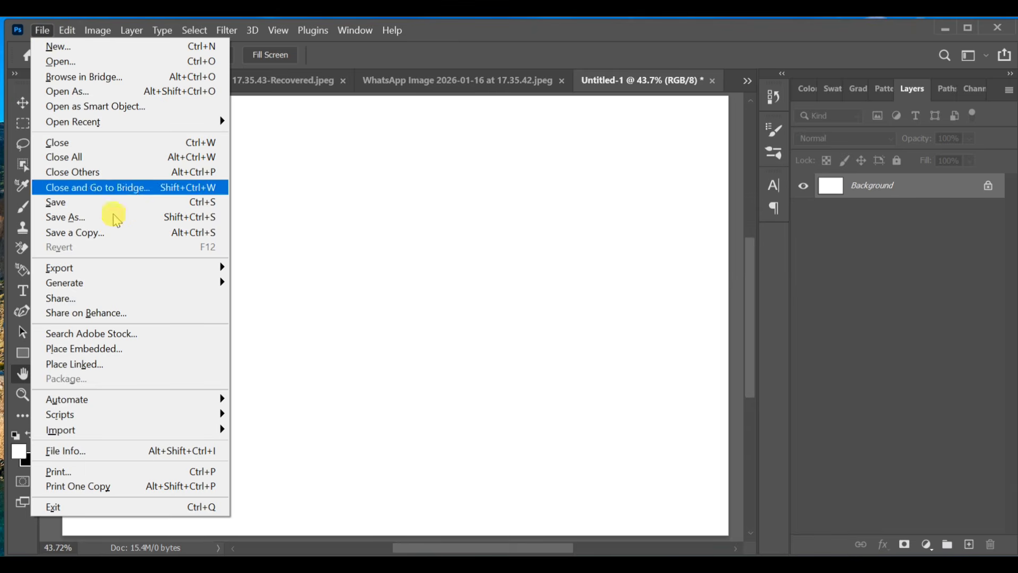
pyautogui.click(126, 345)
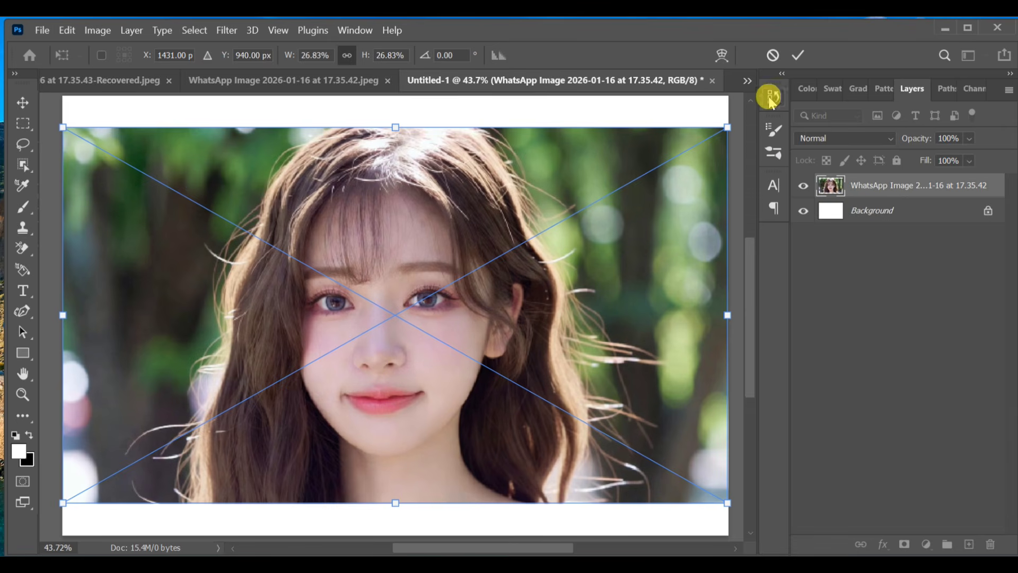
pyautogui.click(802, 55)
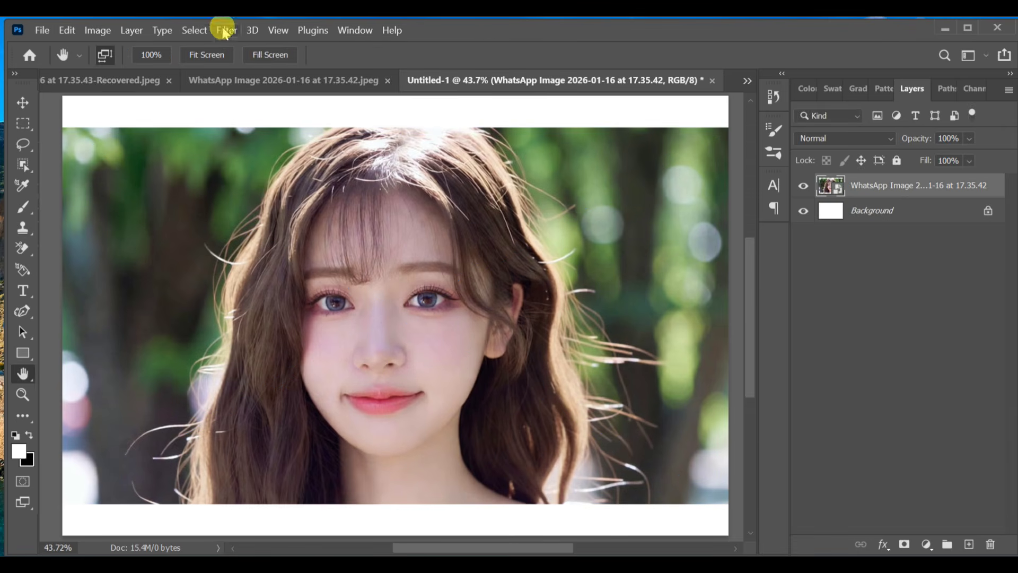
# - Select the woman as subject, copy her to Layer 1, and hide the original photo layer
pyautogui.click(197, 31)
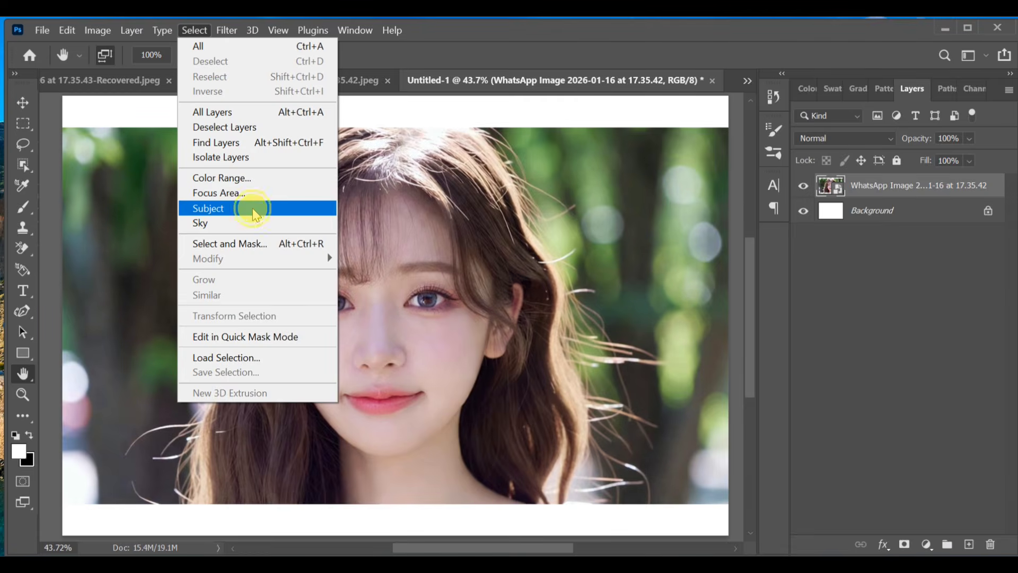
pyautogui.click(255, 208)
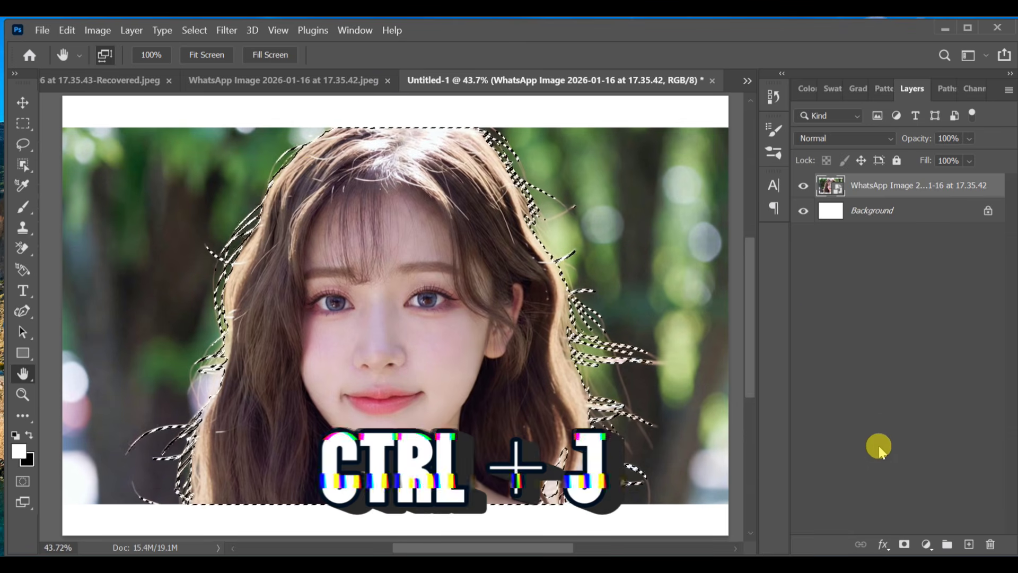
pyautogui.hotkey('ctrl', 'j')
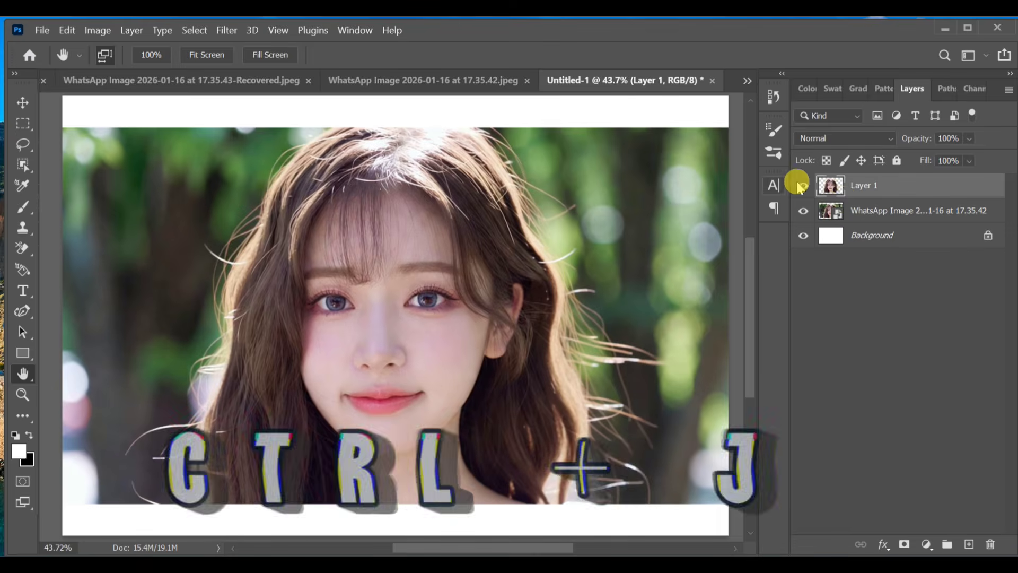
pyautogui.click(803, 211)
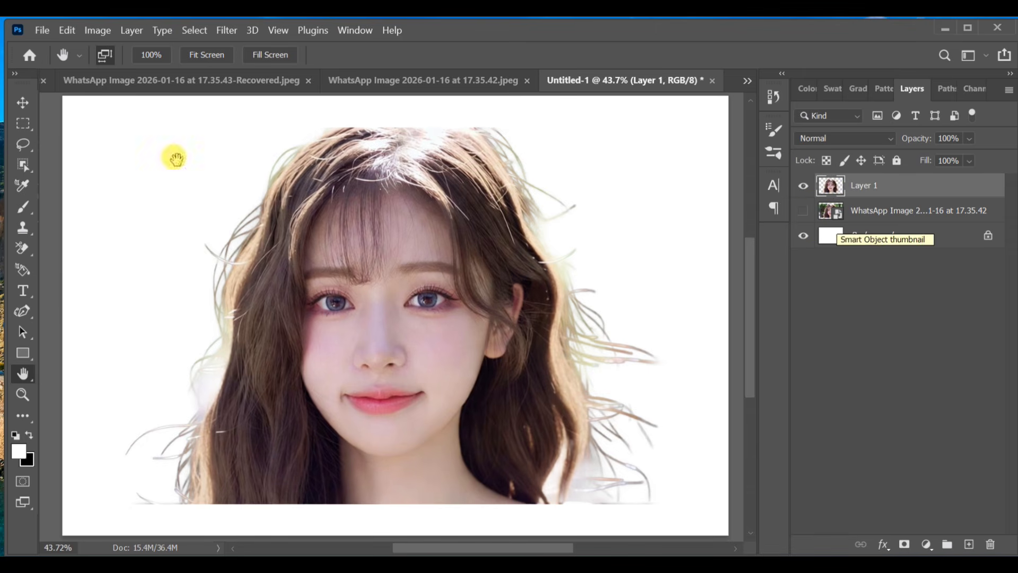
# - Type 'POSTER DESIGN PHOTOSHOP 2026 NETTO DOCH YOUTUBE' in Impact in a tall paragraph box
pyautogui.moveTo(22, 303); pyautogui.dragTo(91, 287)
pyautogui.click(381, 159)
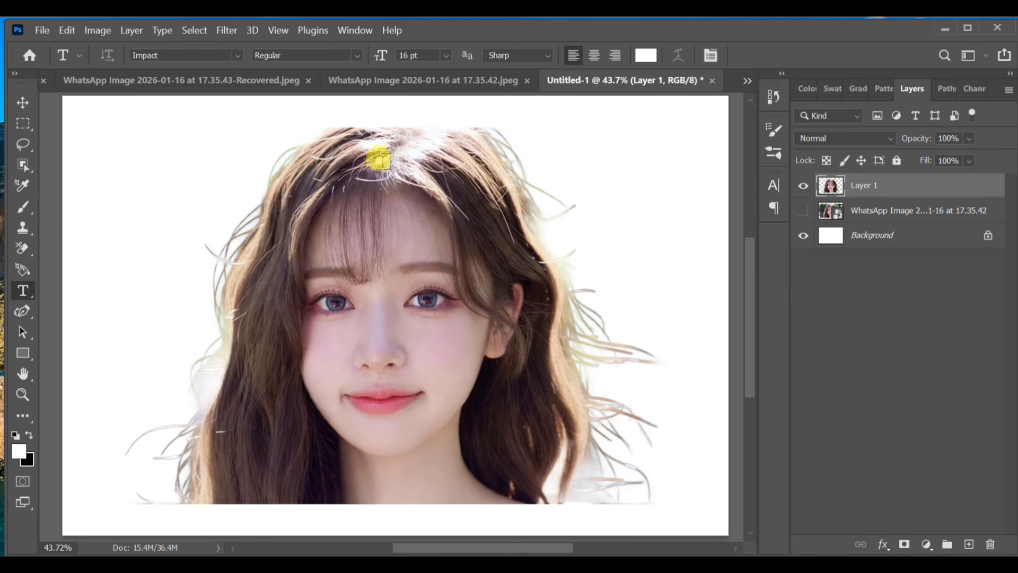
pyautogui.moveTo(388, 119); pyautogui.dragTo(619, 530)
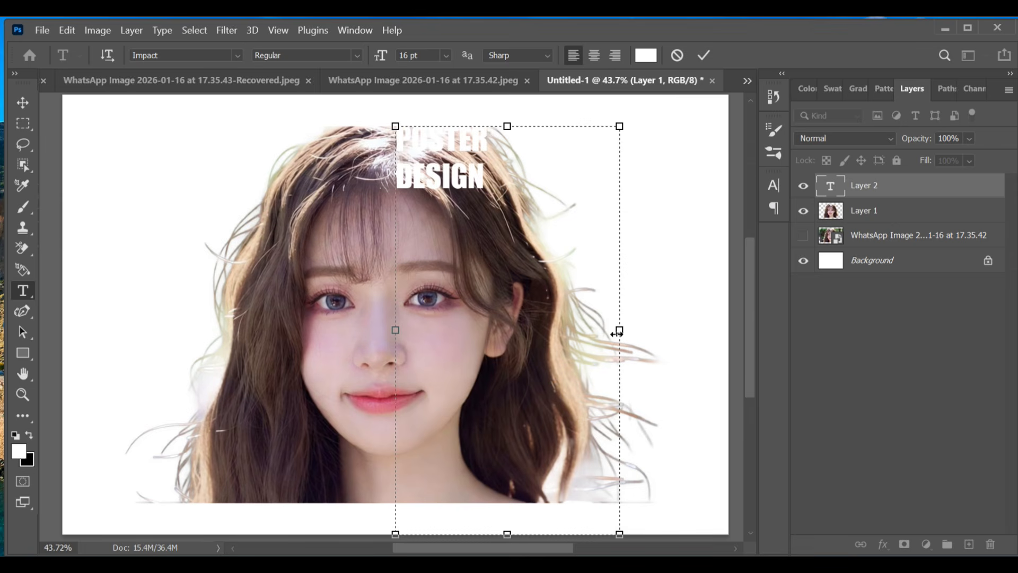
pyautogui.write('HOP')
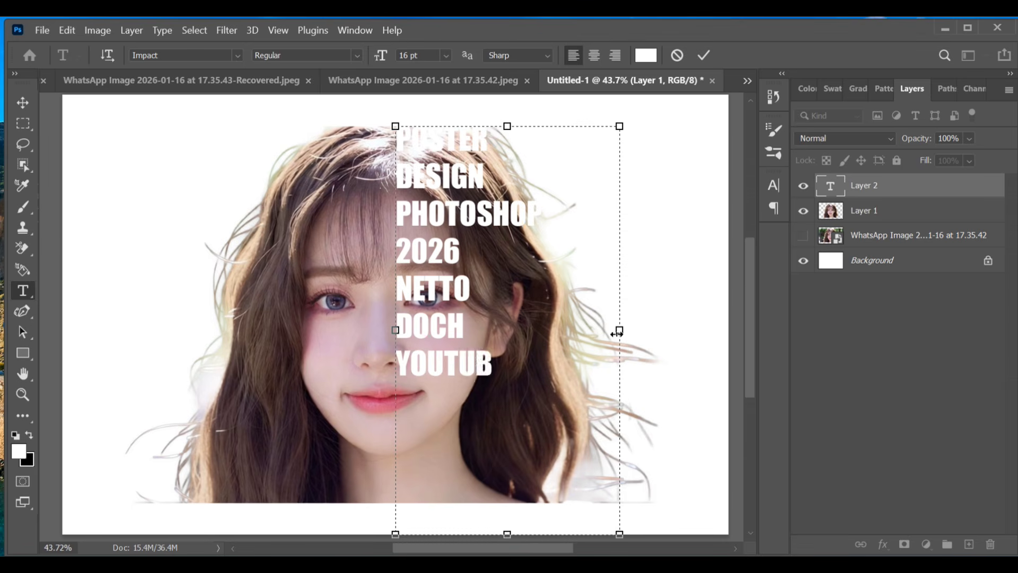
pyautogui.click(704, 55)
# - Scale the text block up to about 130% and shift it right and down
pyautogui.hotkey('ctrl', 't')
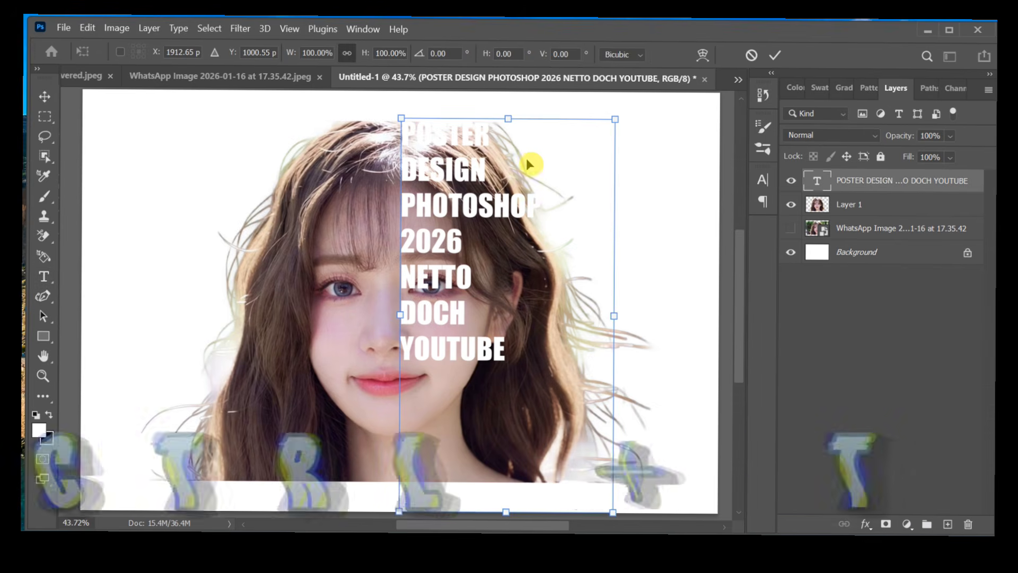
pyautogui.moveTo(487, 510); pyautogui.dragTo(504, 527)
pyautogui.moveTo(517, 316); pyautogui.dragTo(527, 339)
pyautogui.scroll(4, 546, 348)
pyautogui.click(817, 204)
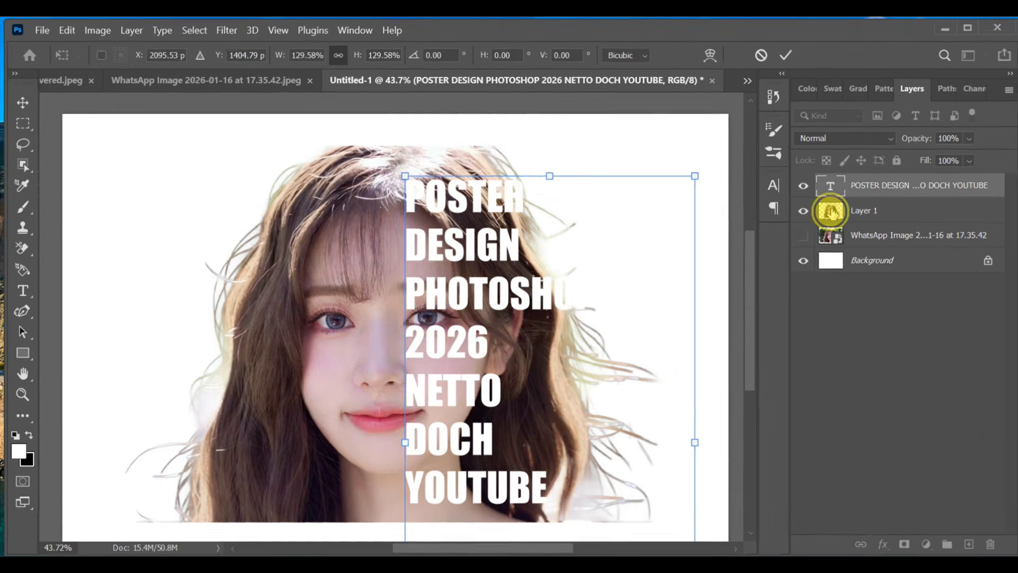
pyautogui.click(832, 211)
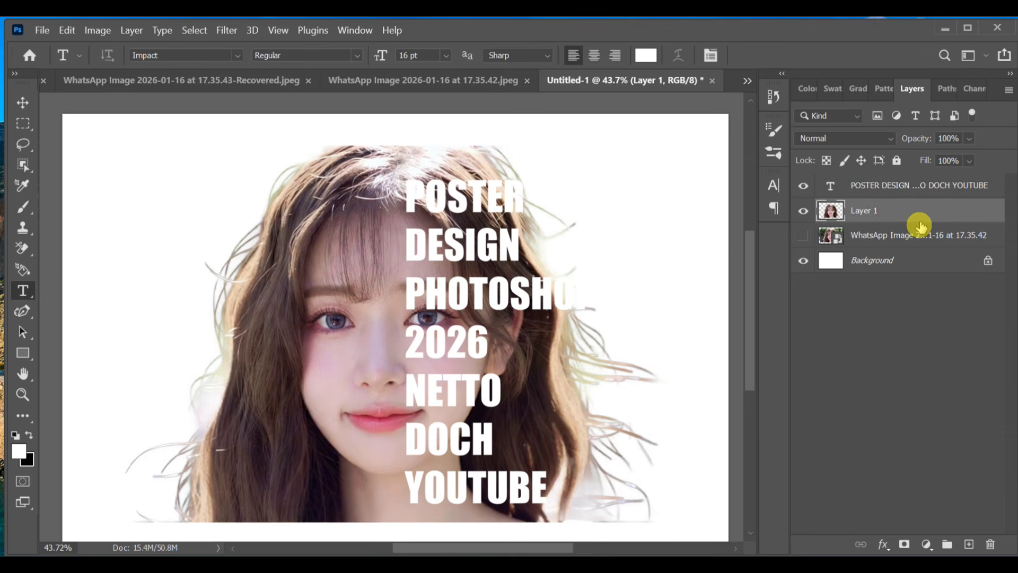
# - Duplicate Layer 1, move the copy above the text layer and clip it to the text
pyautogui.moveTo(933, 214); pyautogui.dragTo(969, 544)
pyautogui.moveTo(847, 206); pyautogui.dragTo(849, 179)
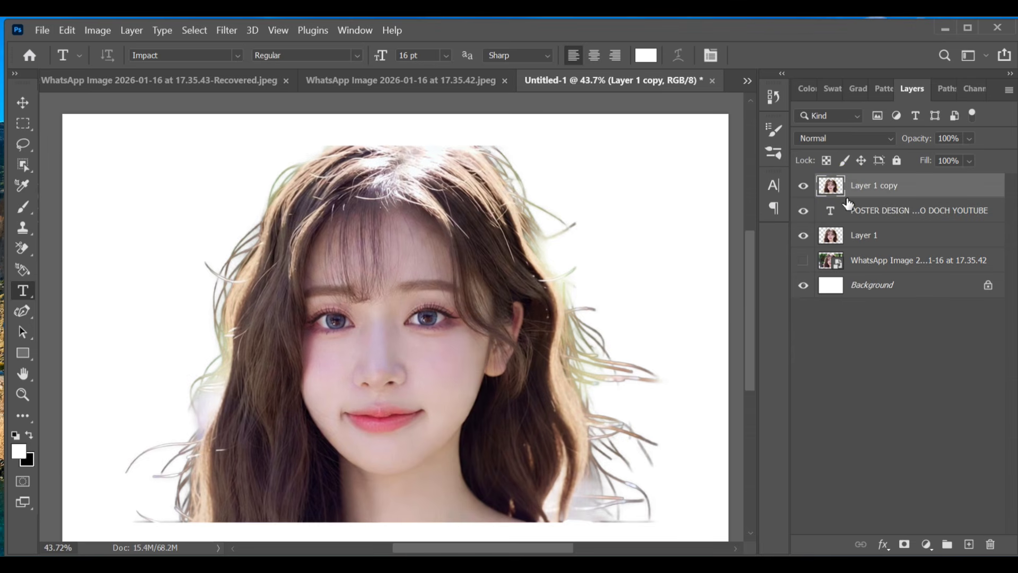
pyautogui.rightClick(917, 189)
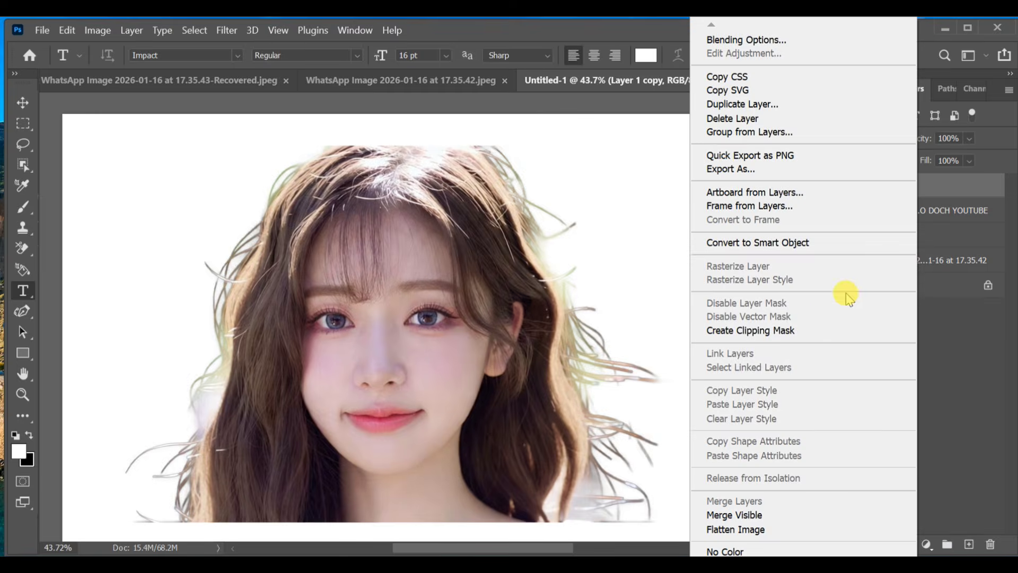
pyautogui.click(807, 330)
pyautogui.click(829, 215)
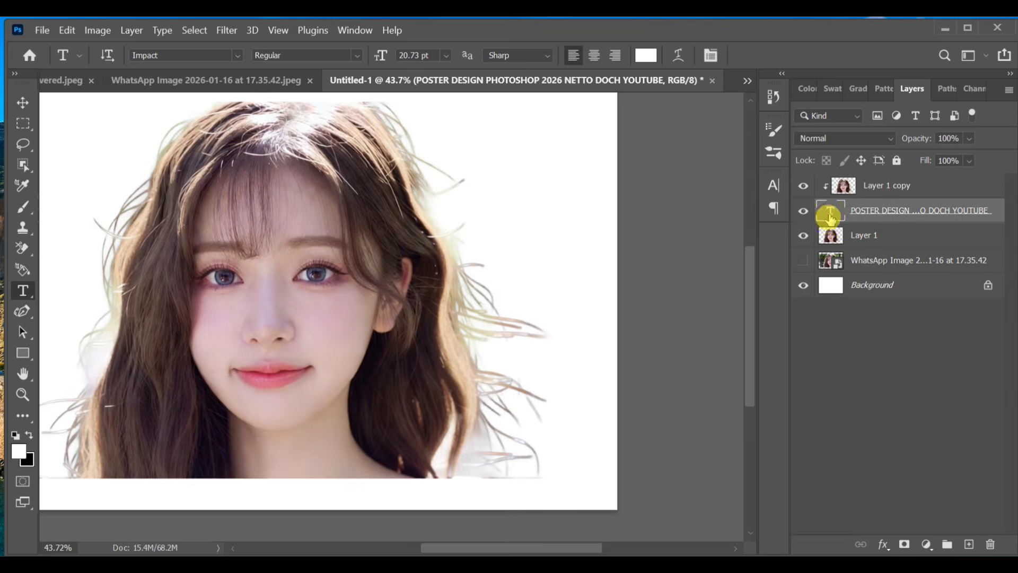
# - Add a 9 px white Stroke to the POSTER DESIGN text through Blending Options
pyautogui.click(885, 544)
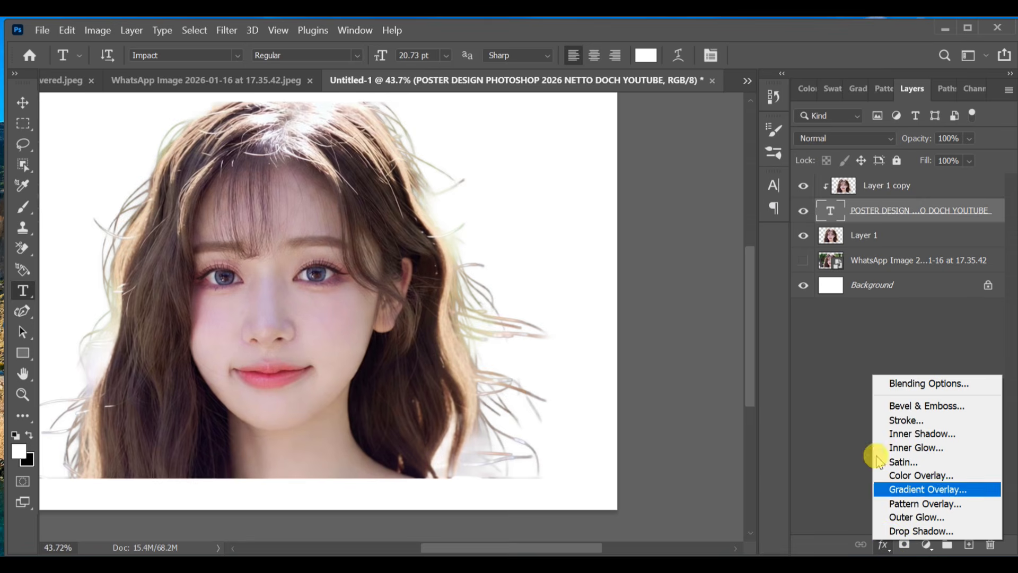
pyautogui.click(887, 385)
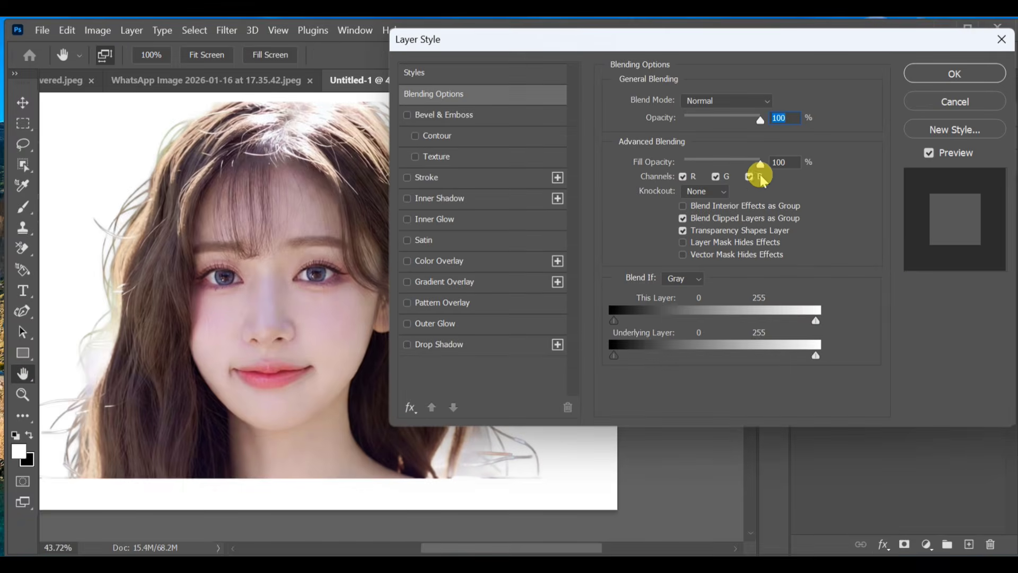
pyautogui.click(453, 179)
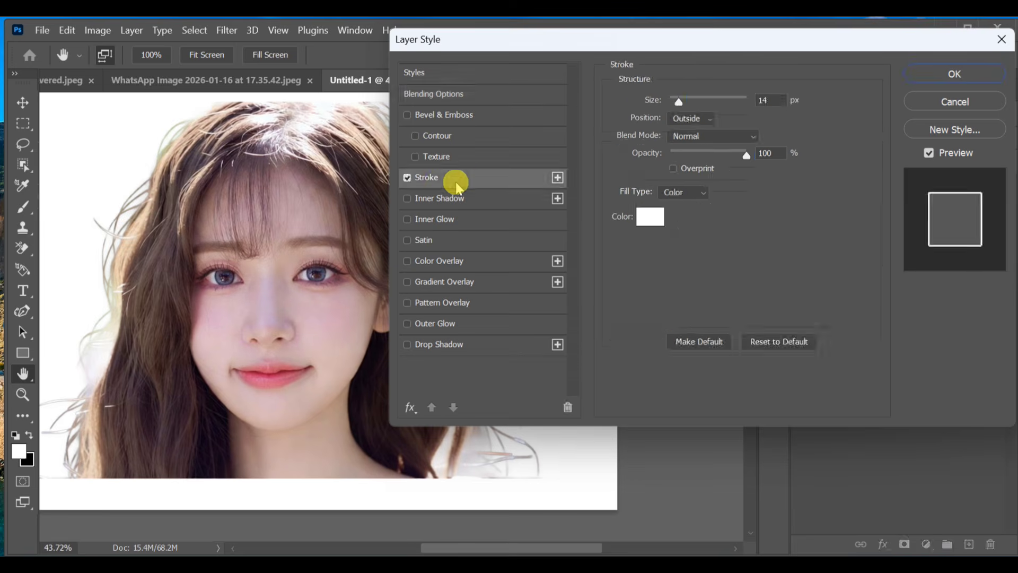
pyautogui.moveTo(680, 103); pyautogui.dragTo(679, 101)
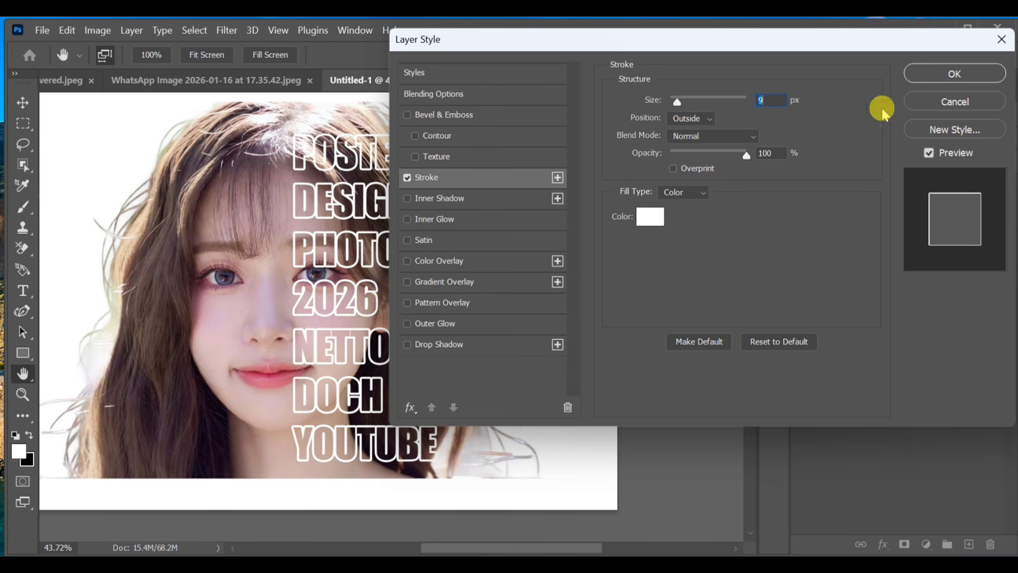
pyautogui.click(974, 67)
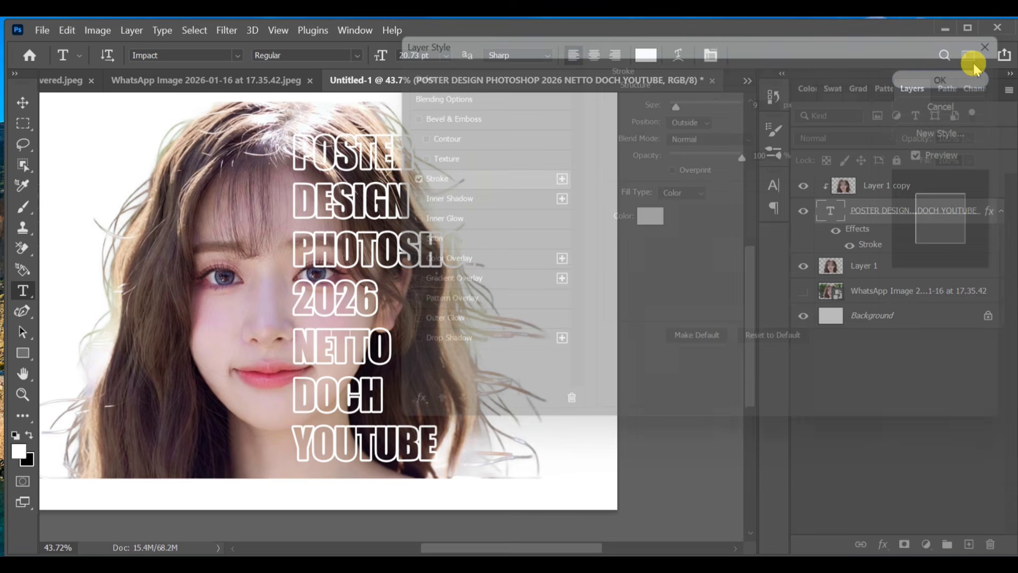
pyautogui.click(883, 270)
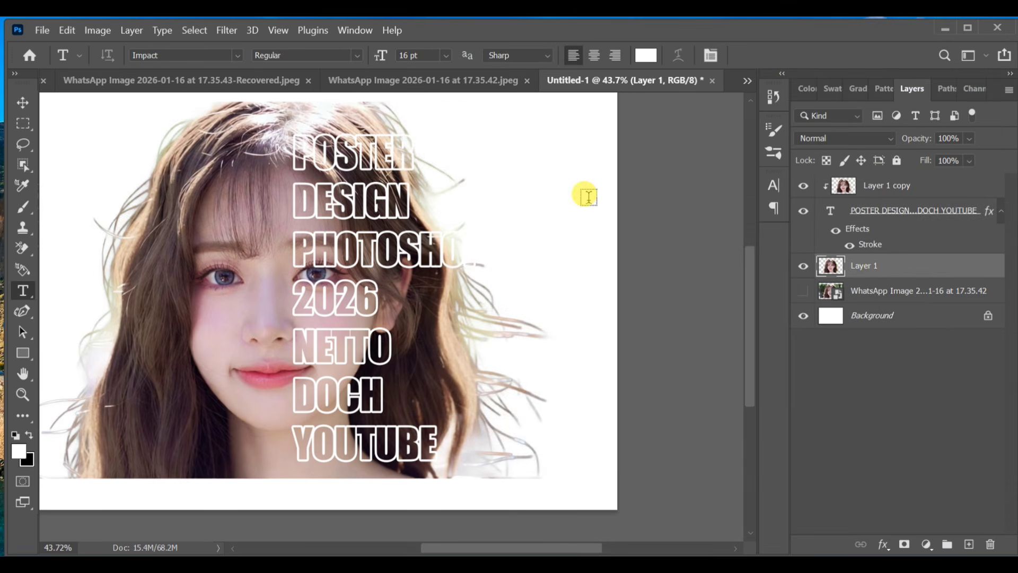
# - Add a layer mask to Layer 1 from a rectangular selection of the portrait's left half
pyautogui.click(21, 122)
pyautogui.moveTo(477, 250); pyautogui.dragTo(248, 249)
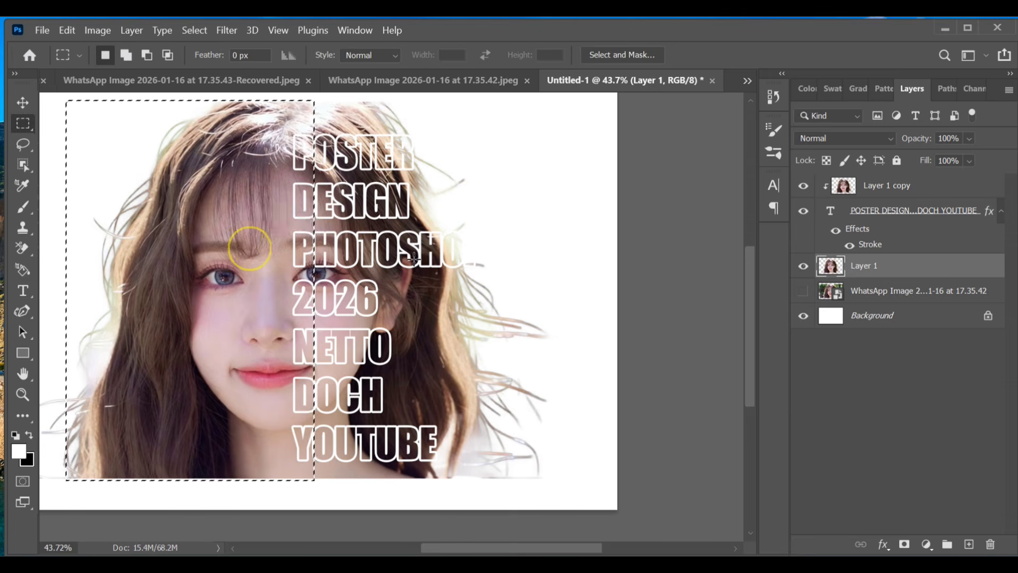
pyautogui.click(905, 544)
pyautogui.click(904, 545)
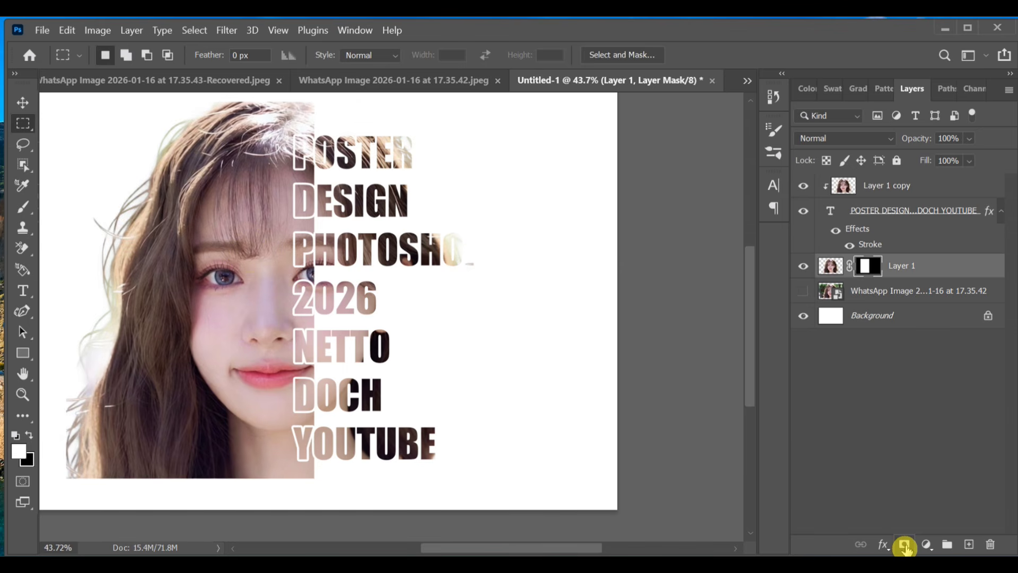
# - Scale the POSTER DESIGN text layer down to about 85% and commit the transform
pyautogui.click(868, 210)
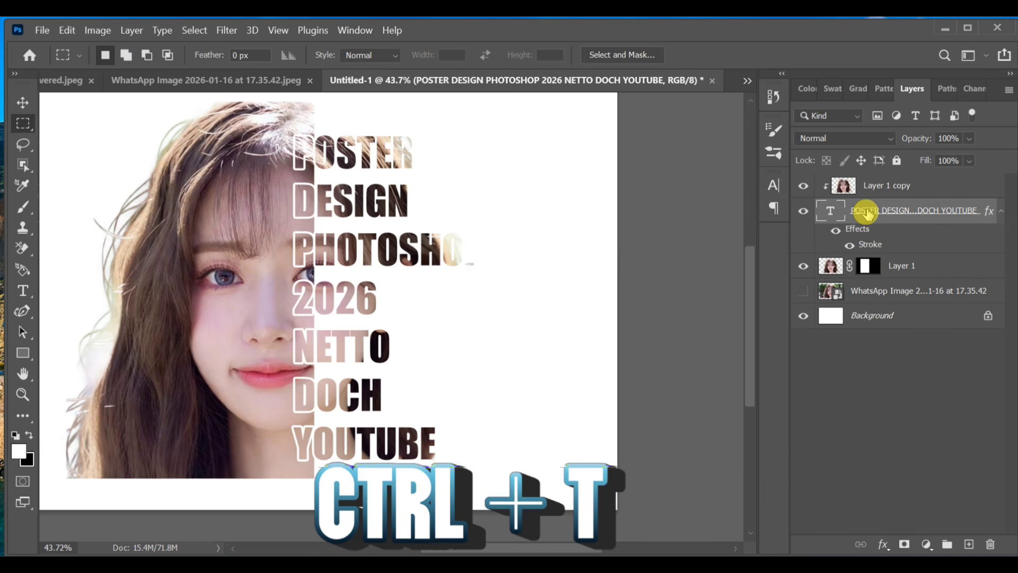
pyautogui.hotkey('ctrl', 't')
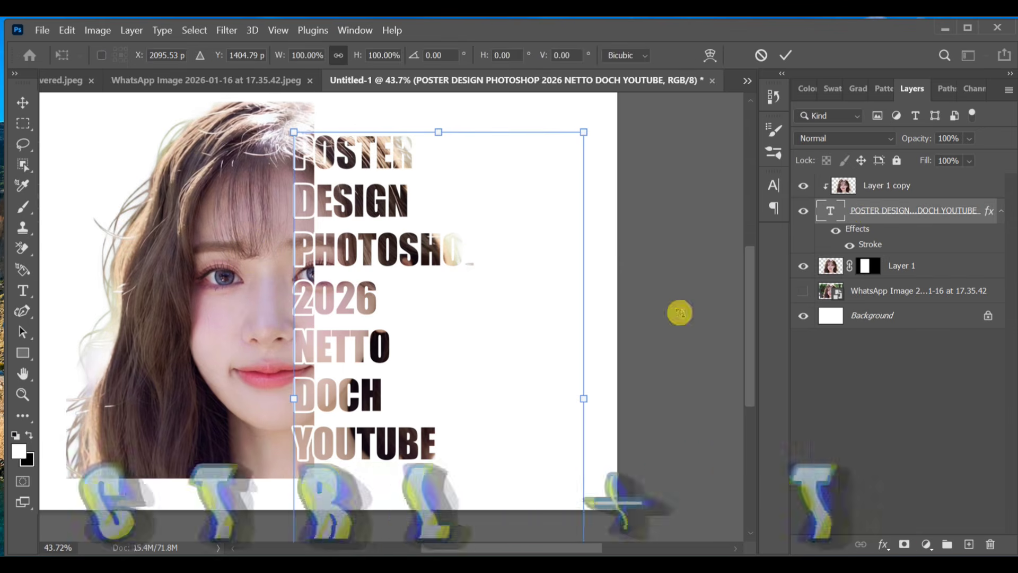
pyautogui.moveTo(581, 397); pyautogui.dragTo(530, 366)
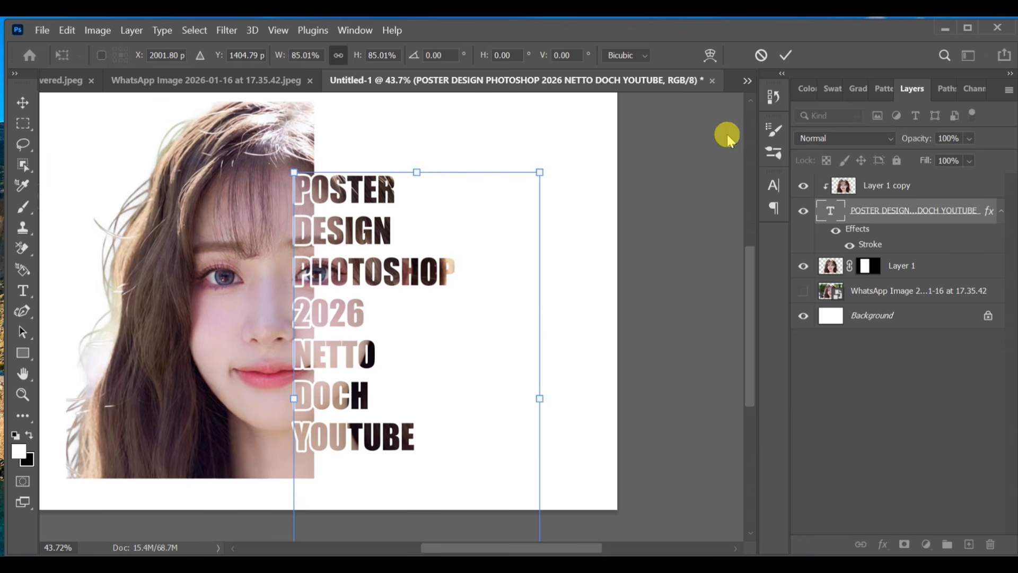
pyautogui.click(789, 53)
pyautogui.press('m')
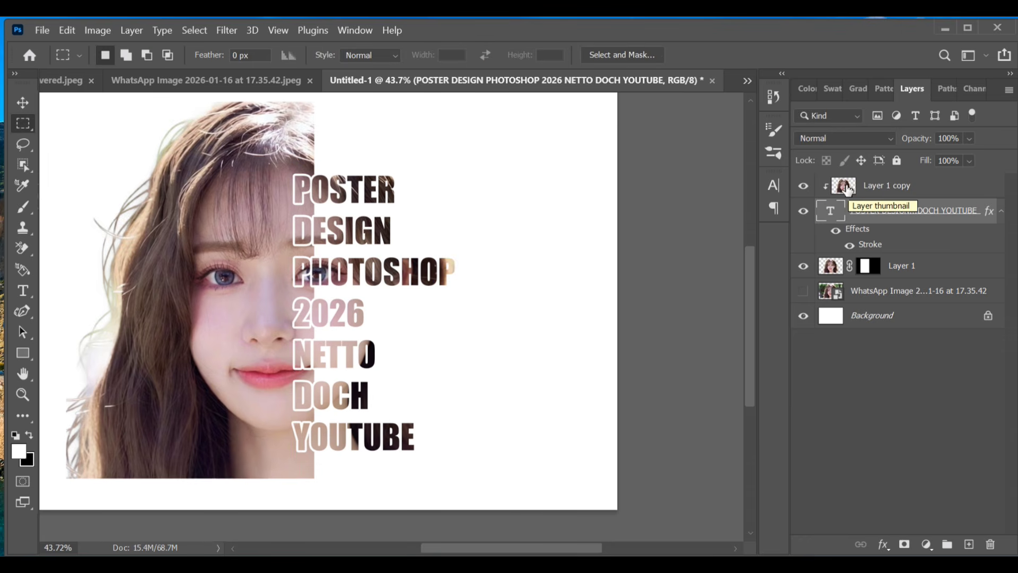
pyautogui.click(845, 186)
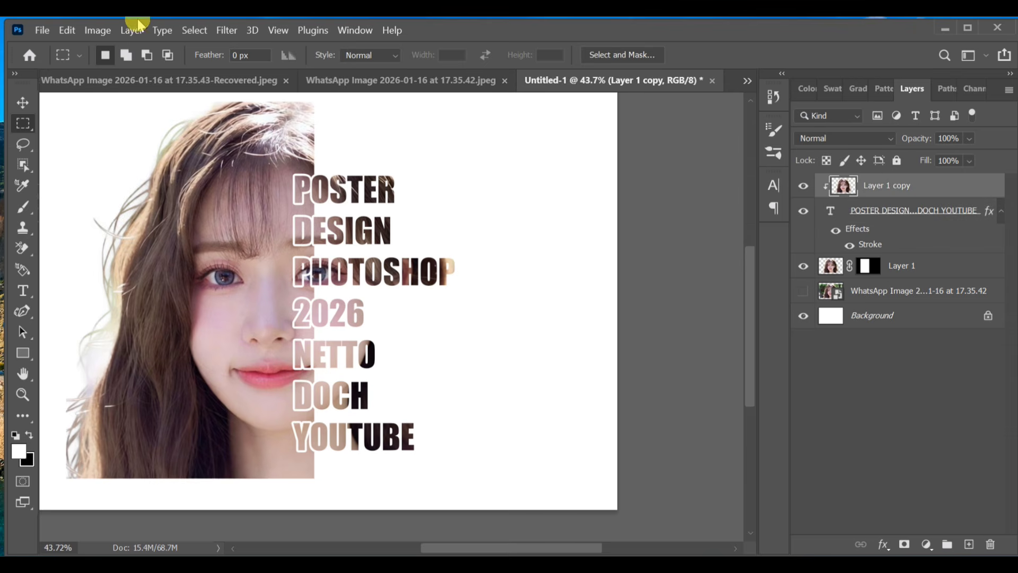
# - Apply a default Black & White adjustment to Layer 1 copy, the text fill
pyautogui.click(97, 32)
pyautogui.moveTo(120, 66)
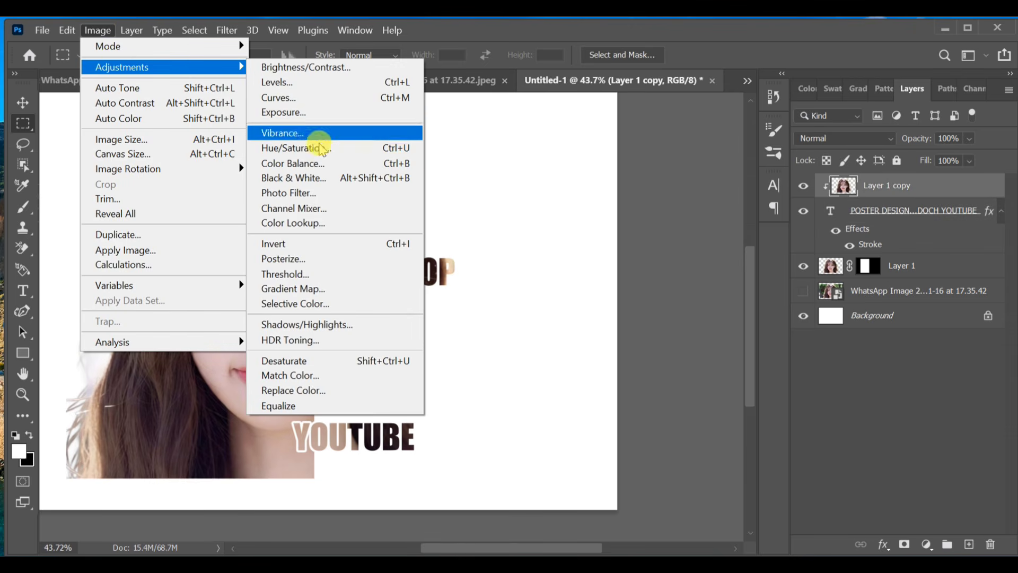
pyautogui.click(326, 178)
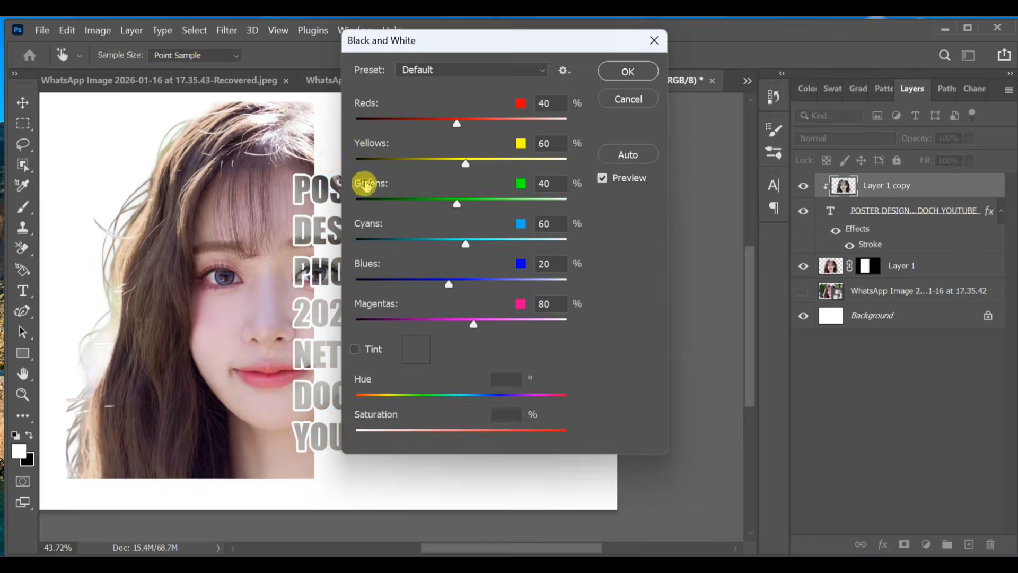
pyautogui.click(623, 71)
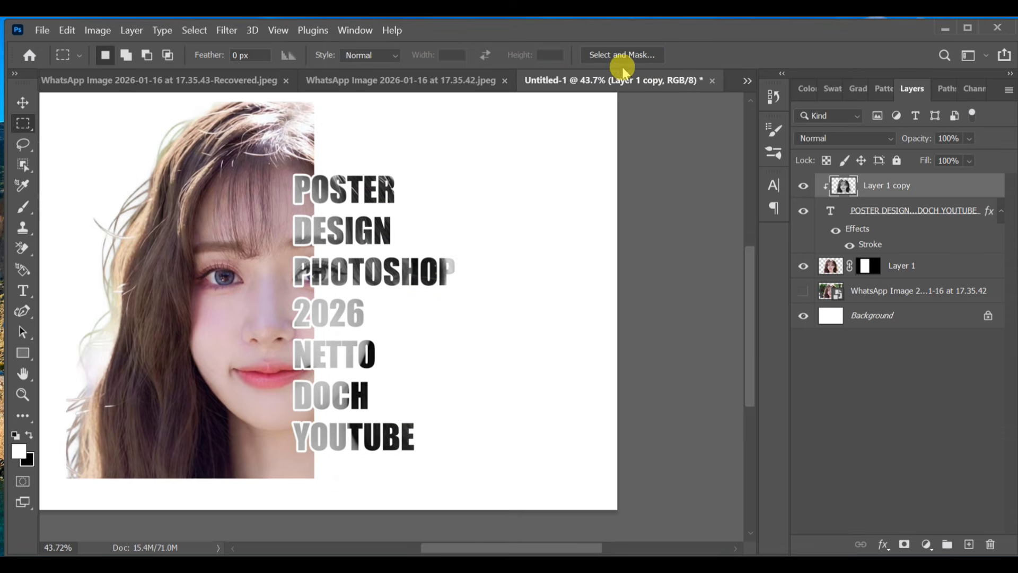
# - Apply a default Black & White adjustment to the Layer 1 portrait
pyautogui.click(829, 271)
pyautogui.click(100, 30)
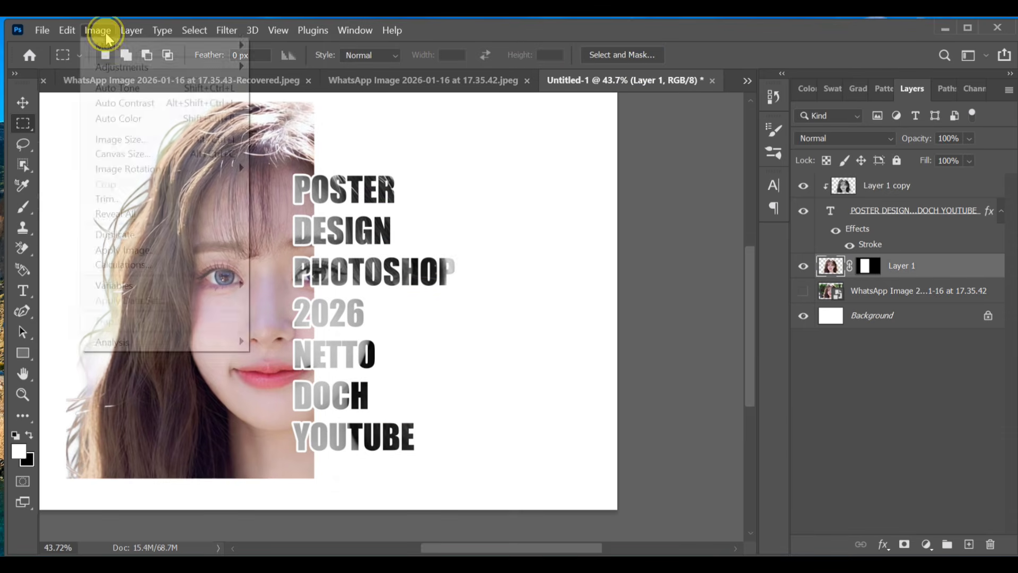
pyautogui.moveTo(138, 70)
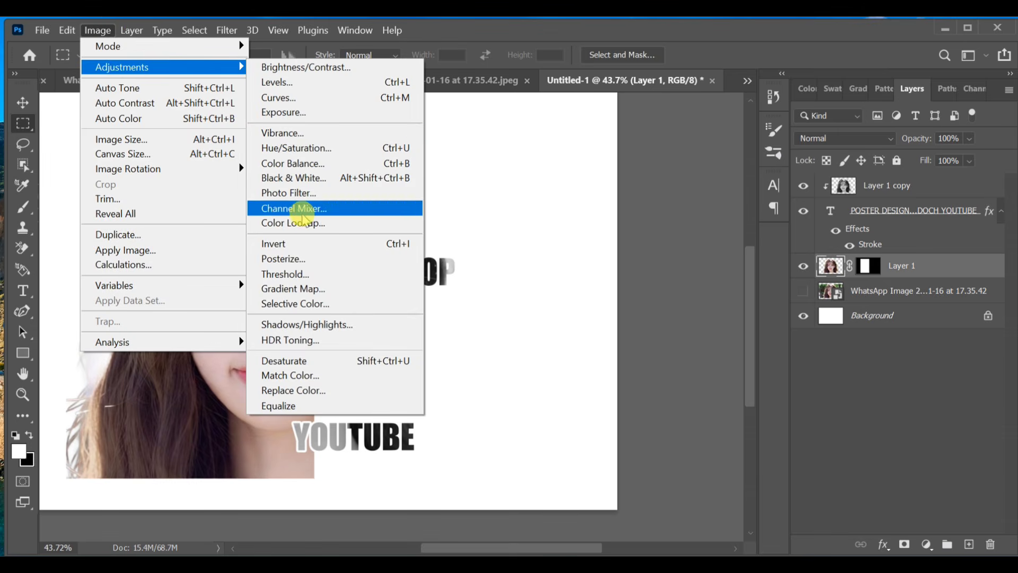
pyautogui.click(289, 179)
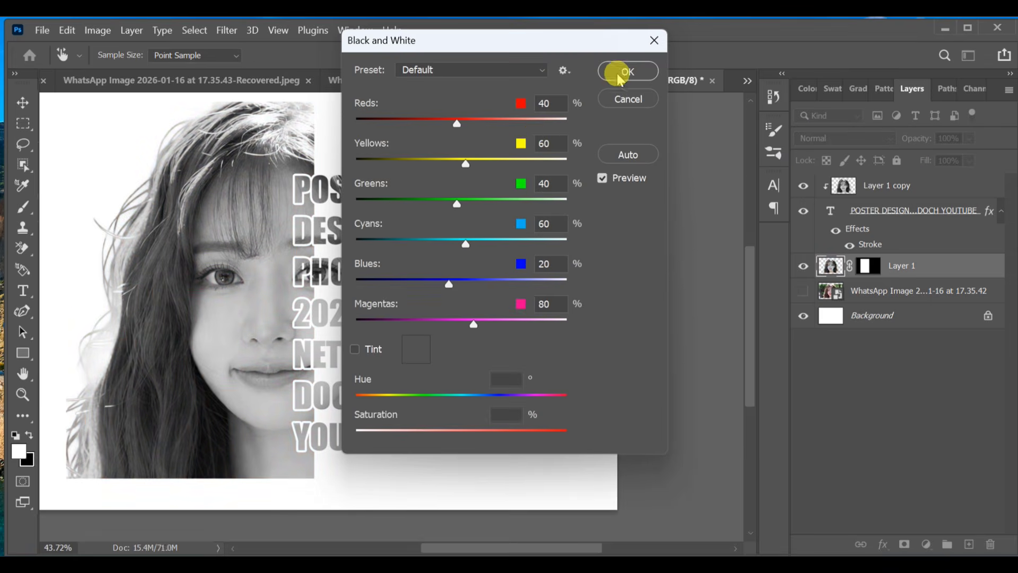
pyautogui.click(631, 67)
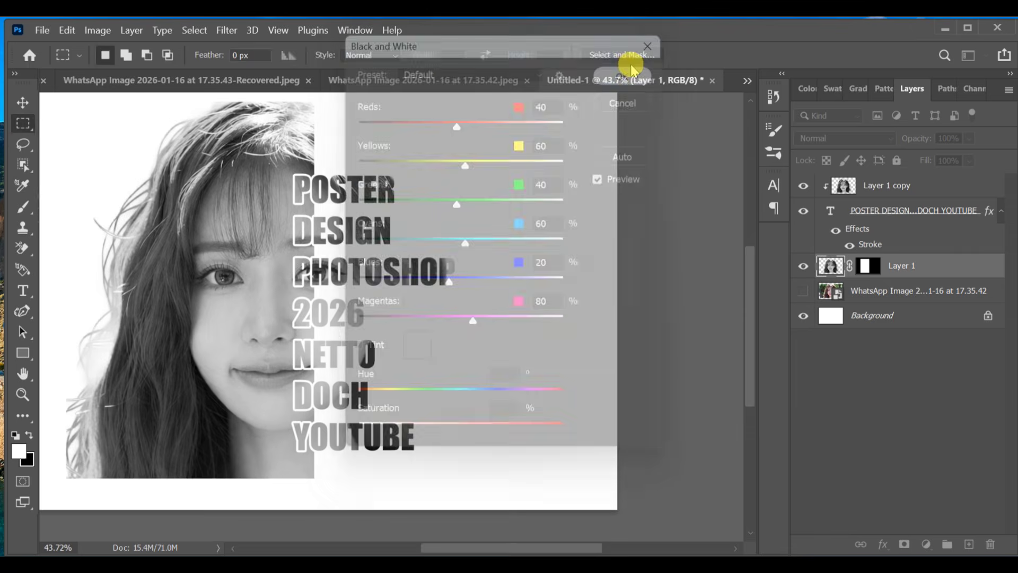
# - Draw a tall rectangle over the left side of the face
pyautogui.click(22, 354)
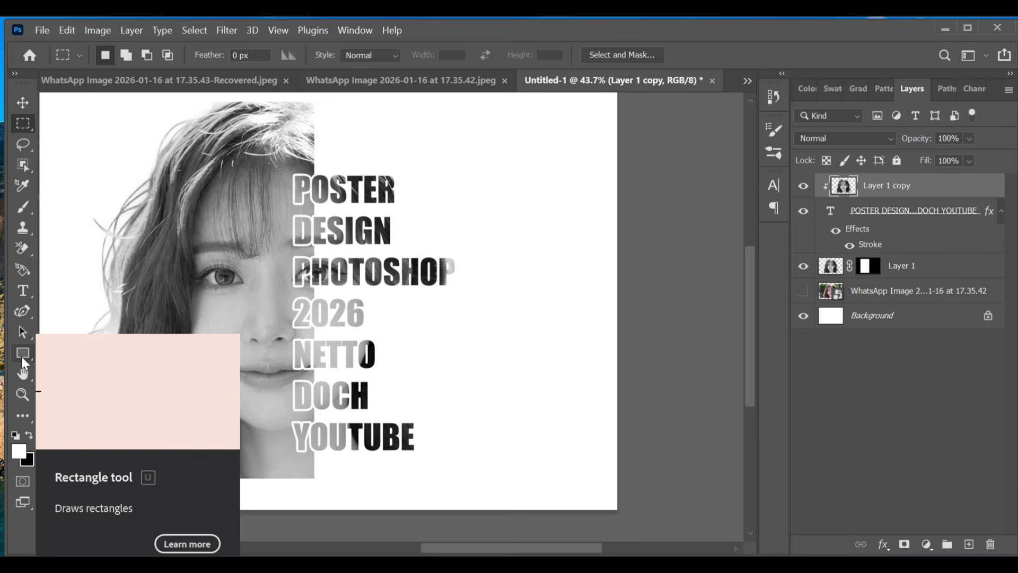
pyautogui.click(23, 354)
pyautogui.rightClick(22, 356)
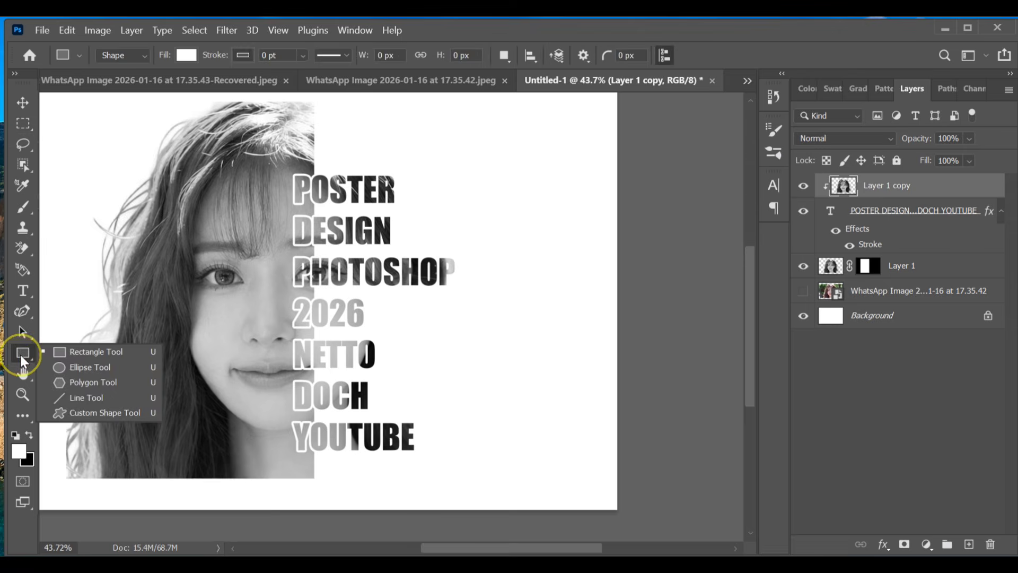
pyautogui.click(80, 350)
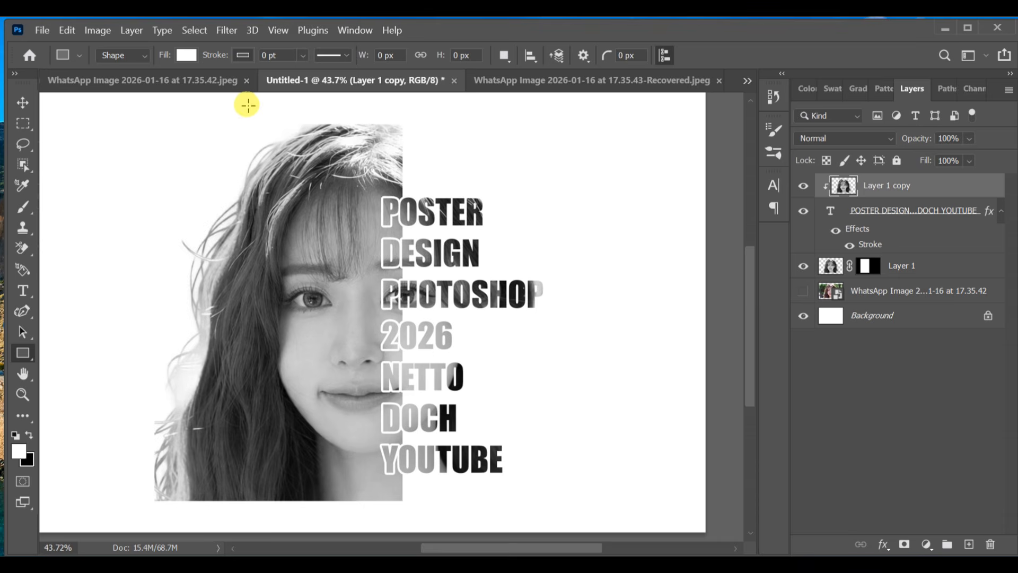
pyautogui.moveTo(250, 107); pyautogui.dragTo(351, 497)
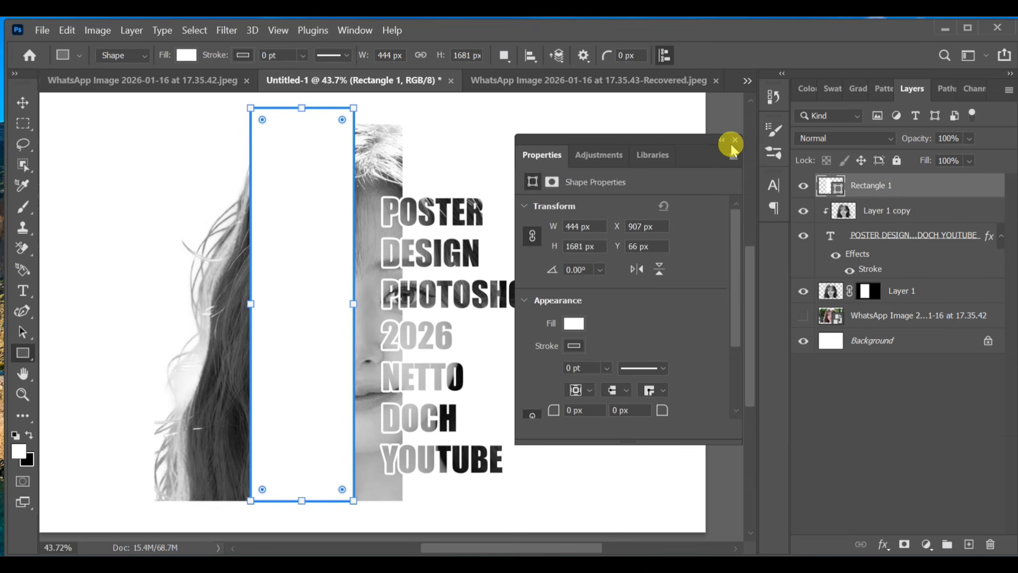
# - Fill Rectangle 1 with green from the RGB swatches
pyautogui.click(734, 139)
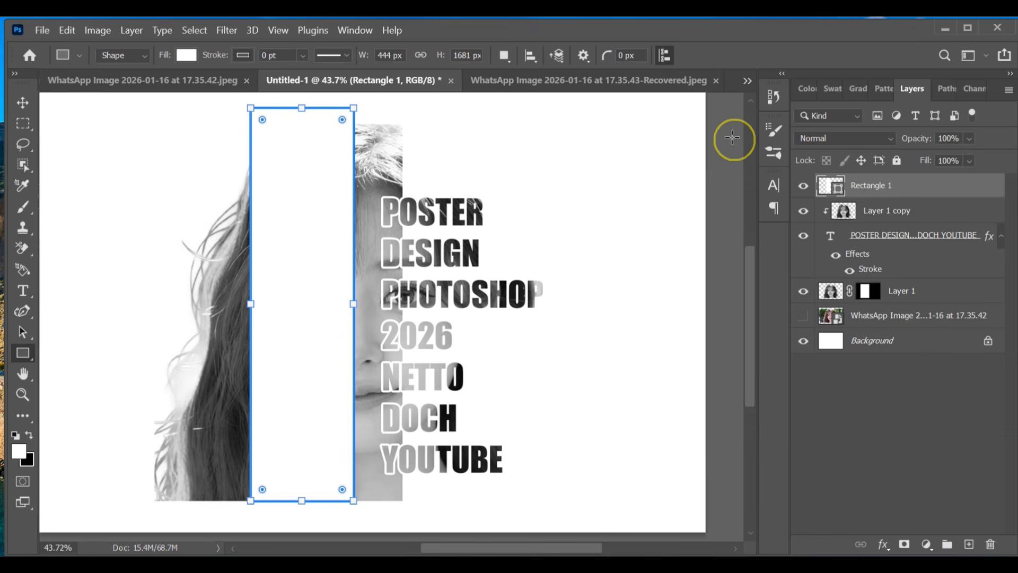
pyautogui.click(186, 54)
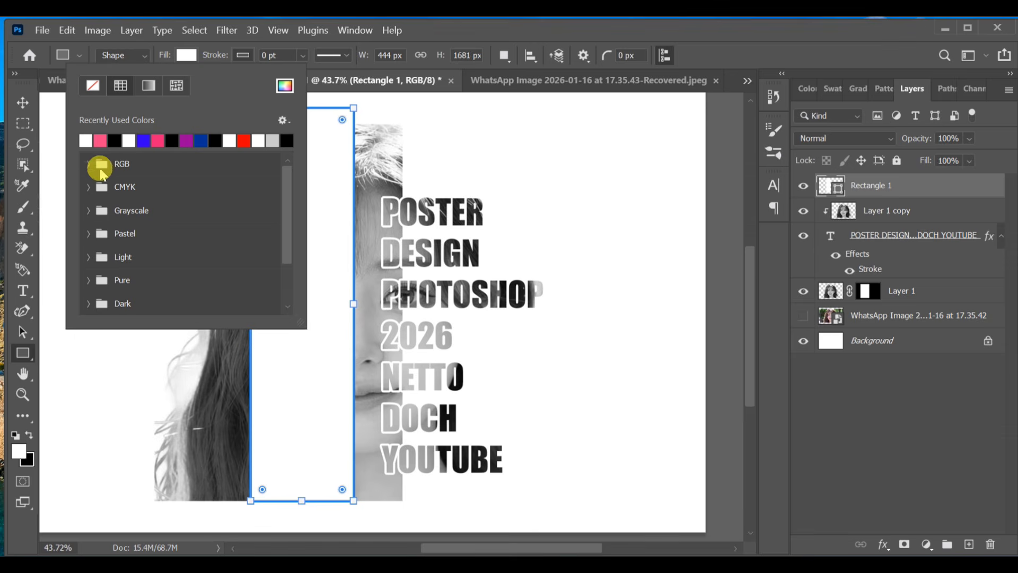
pyautogui.click(84, 164)
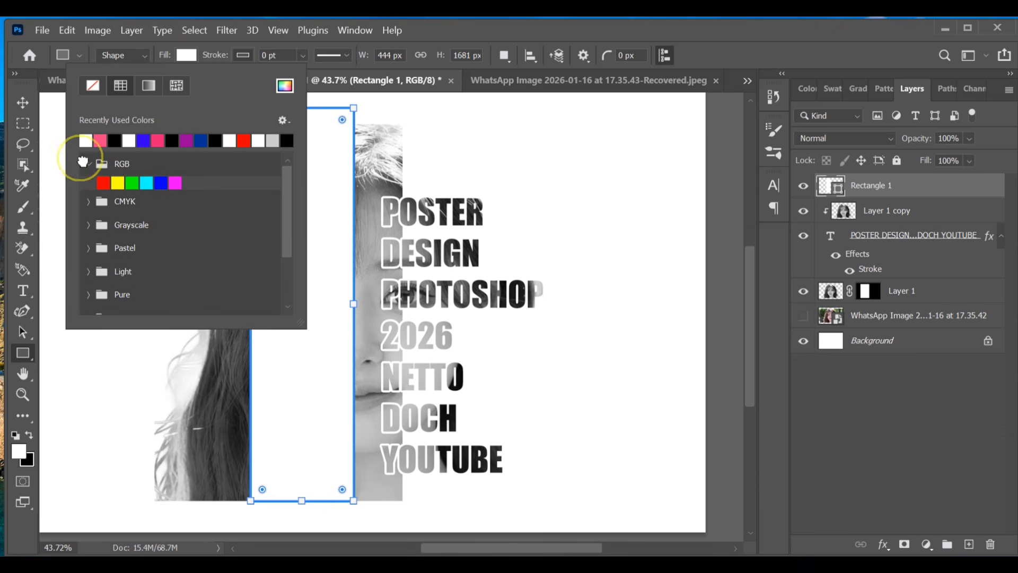
pyautogui.click(130, 184)
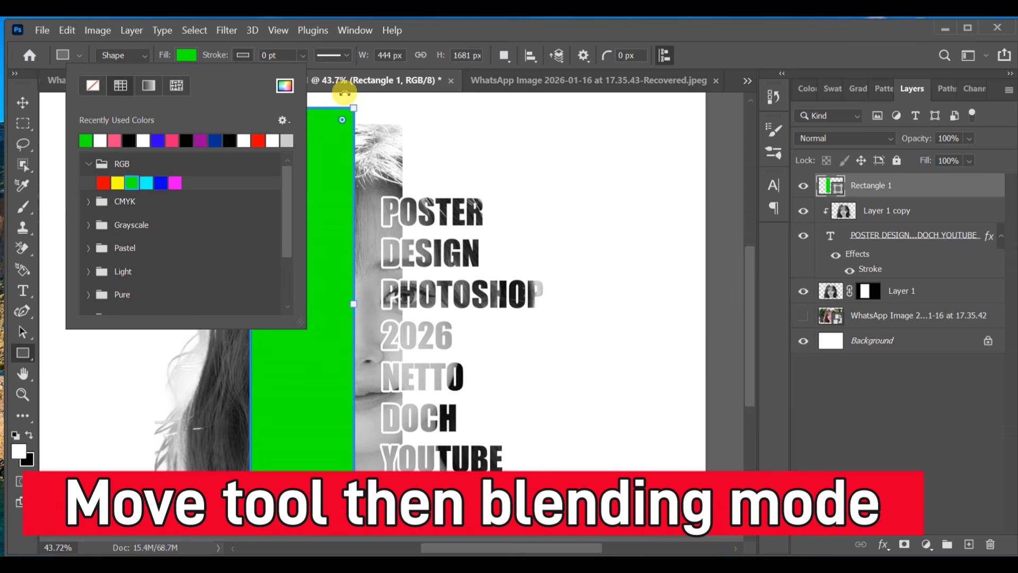
pyautogui.click(22, 102)
pyautogui.click(22, 102)
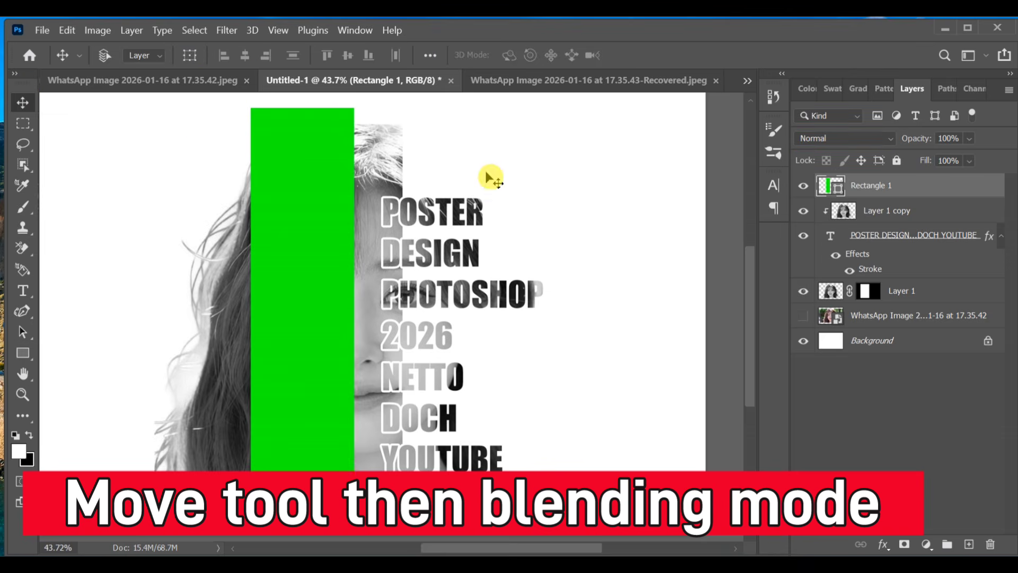
# - Set Rectangle 1 to Linear Burn and draw a 395 × 377 px square beside POSTER
pyautogui.click(851, 137)
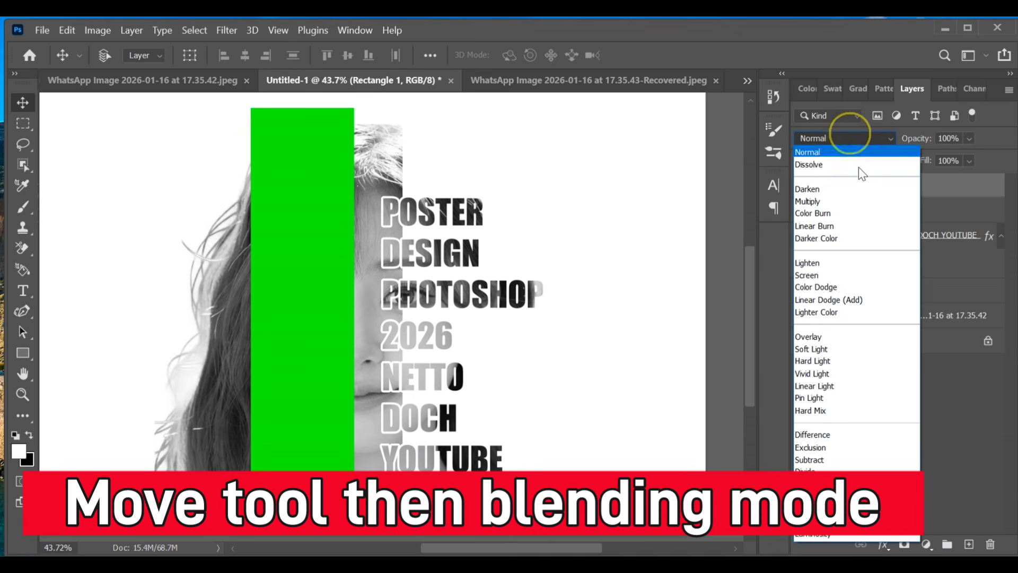
pyautogui.click(851, 231)
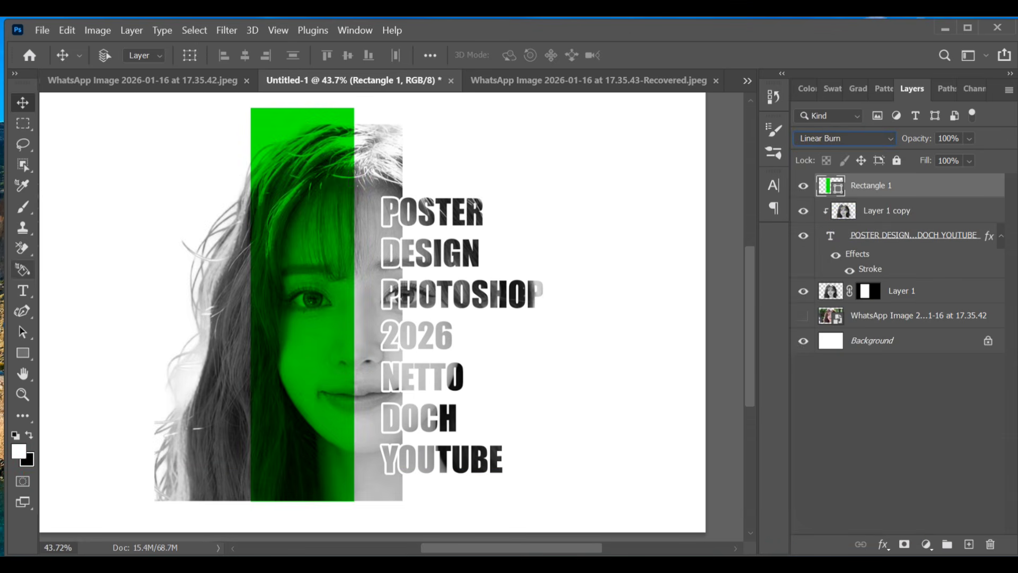
pyautogui.click(24, 352)
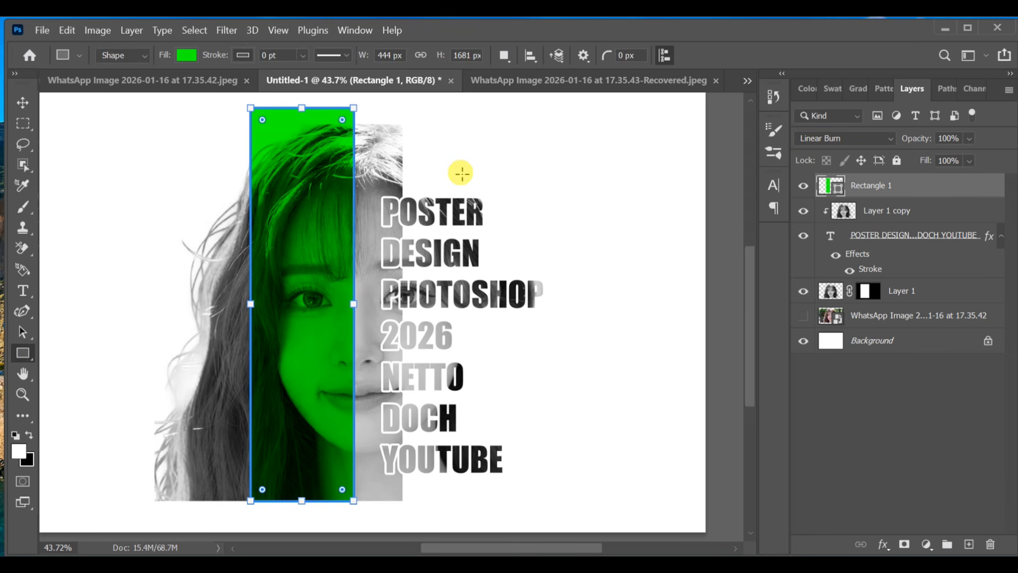
pyautogui.moveTo(441, 175); pyautogui.dragTo(533, 263)
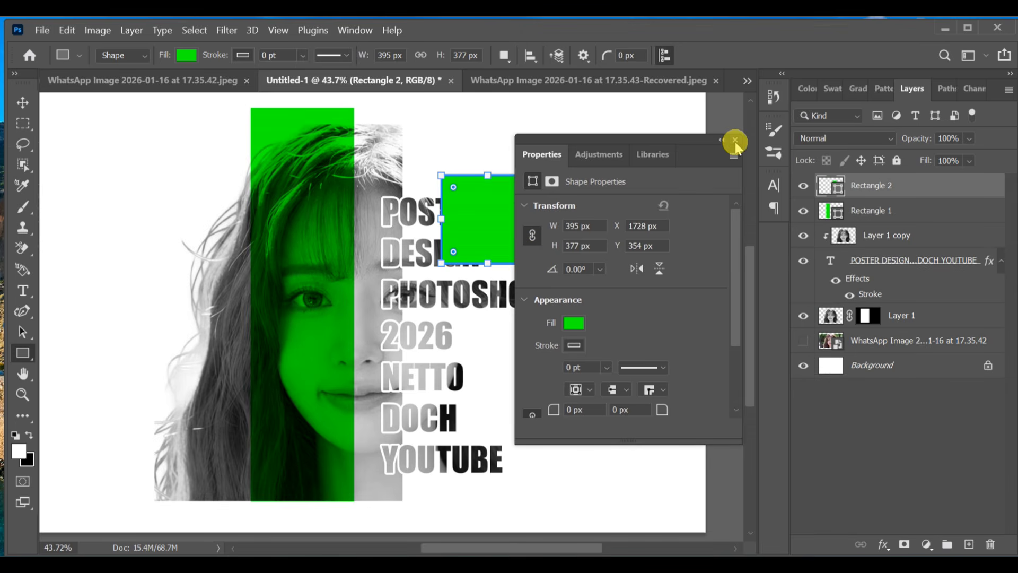
# - Change Rectangle 2's blend mode to Multiply in the Layers panel
pyautogui.click(736, 141)
pyautogui.click(22, 106)
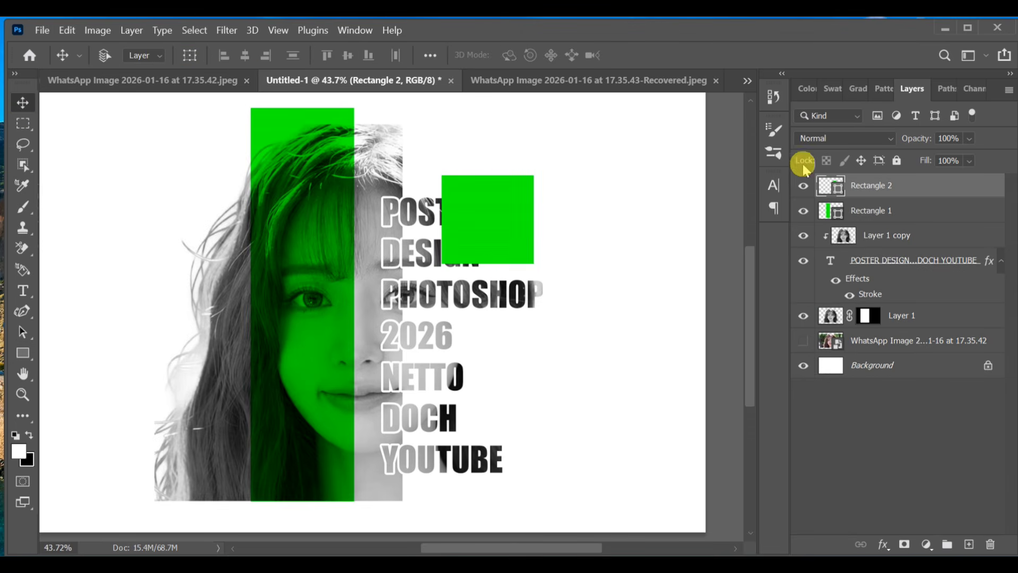
pyautogui.click(828, 138)
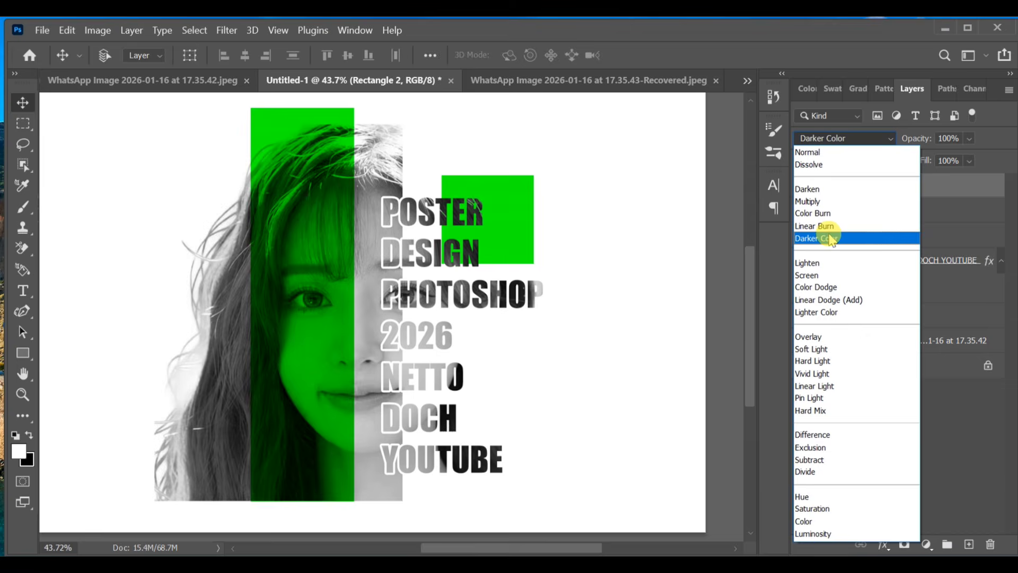
pyautogui.click(831, 203)
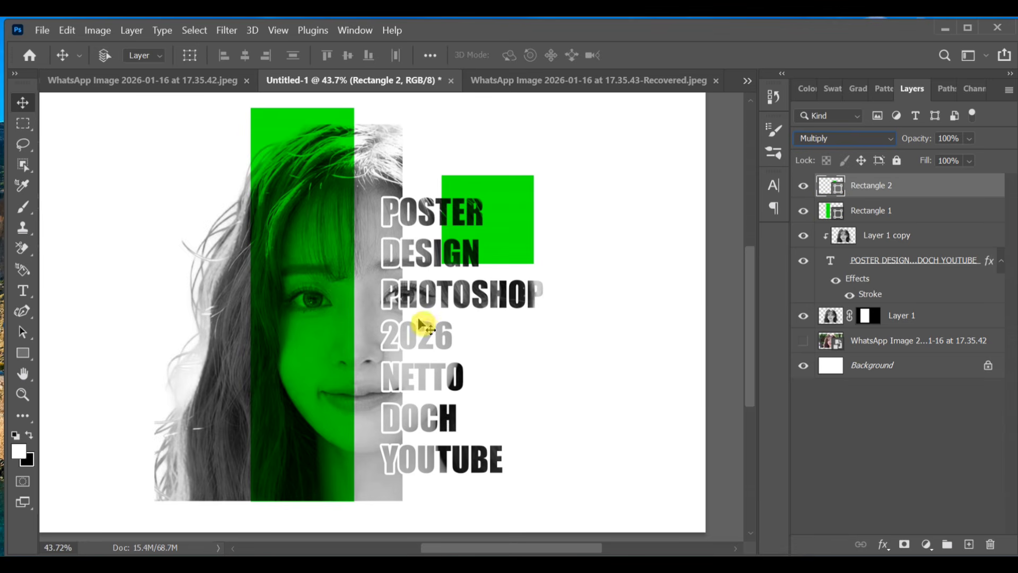
pyautogui.click(22, 354)
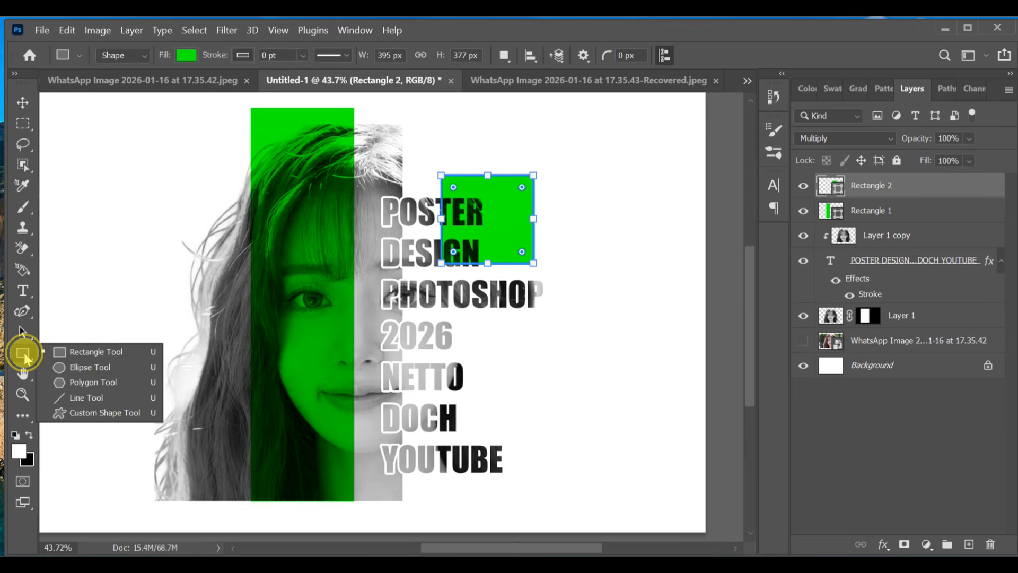
# - Draw a tall 363 × 788 px green ellipse below the square and set it to Linear Burn
pyautogui.click(95, 369)
pyautogui.moveTo(451, 317); pyautogui.dragTo(532, 473)
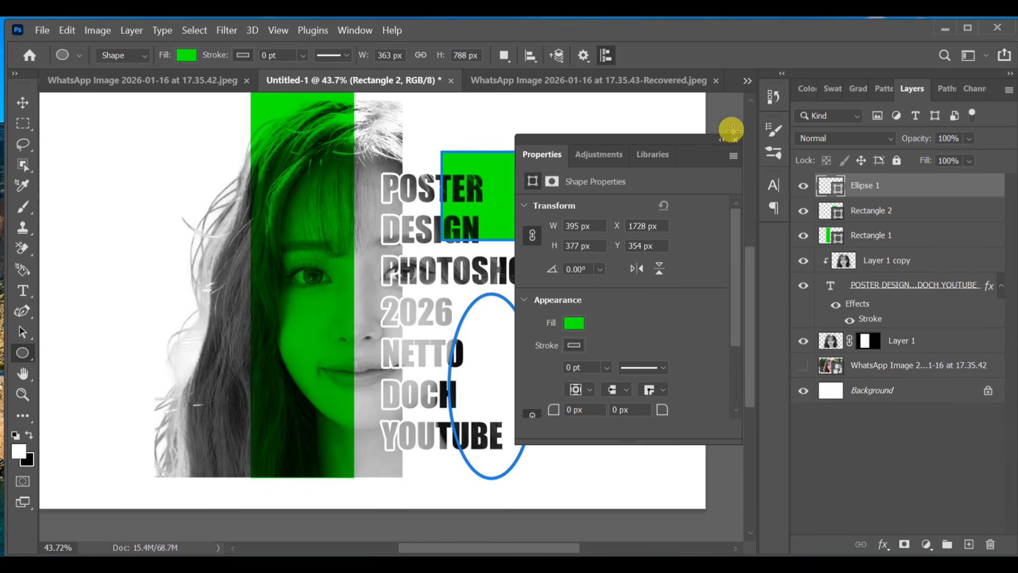
pyautogui.click(732, 131)
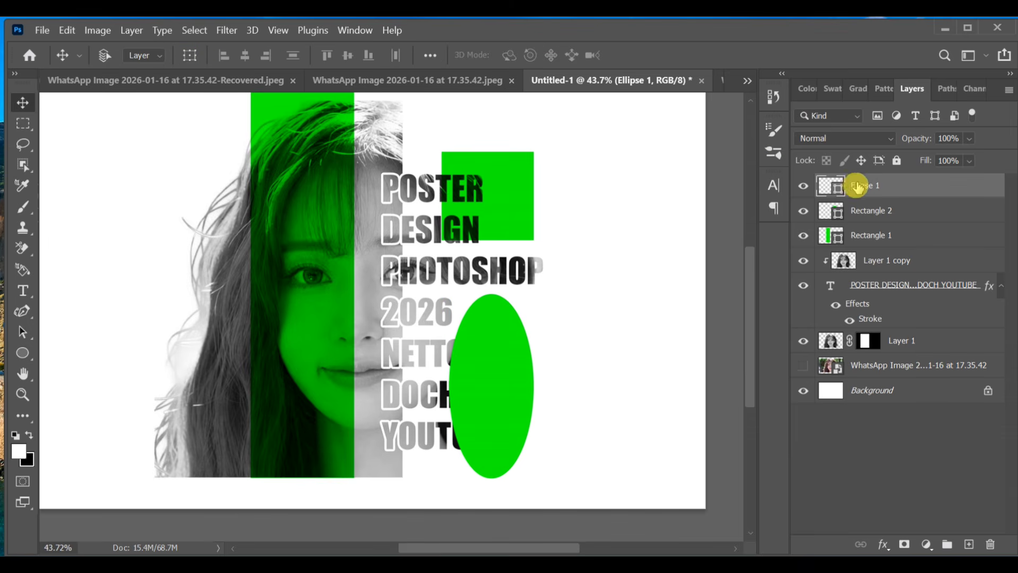
pyautogui.click(835, 137)
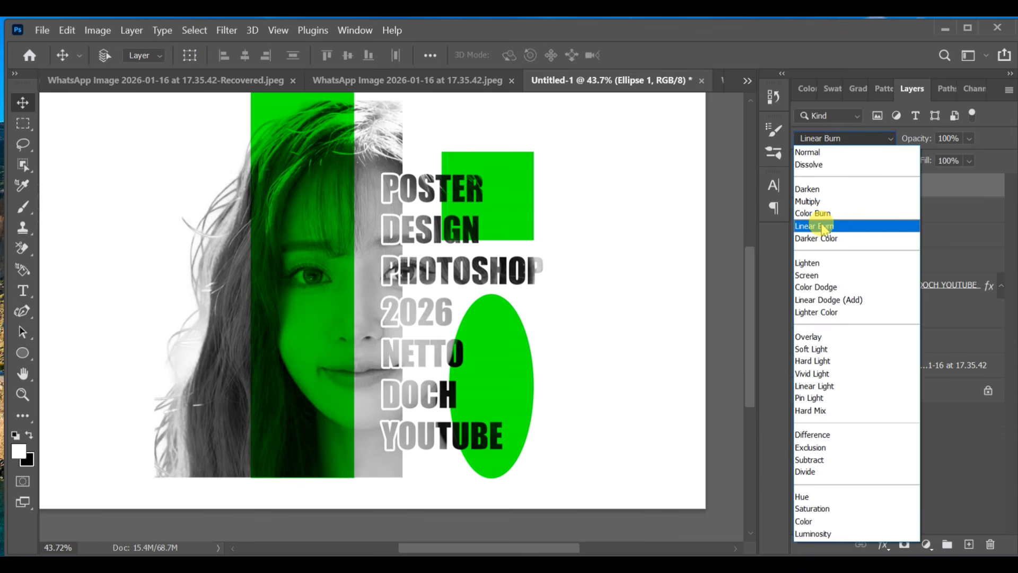
pyautogui.click(824, 227)
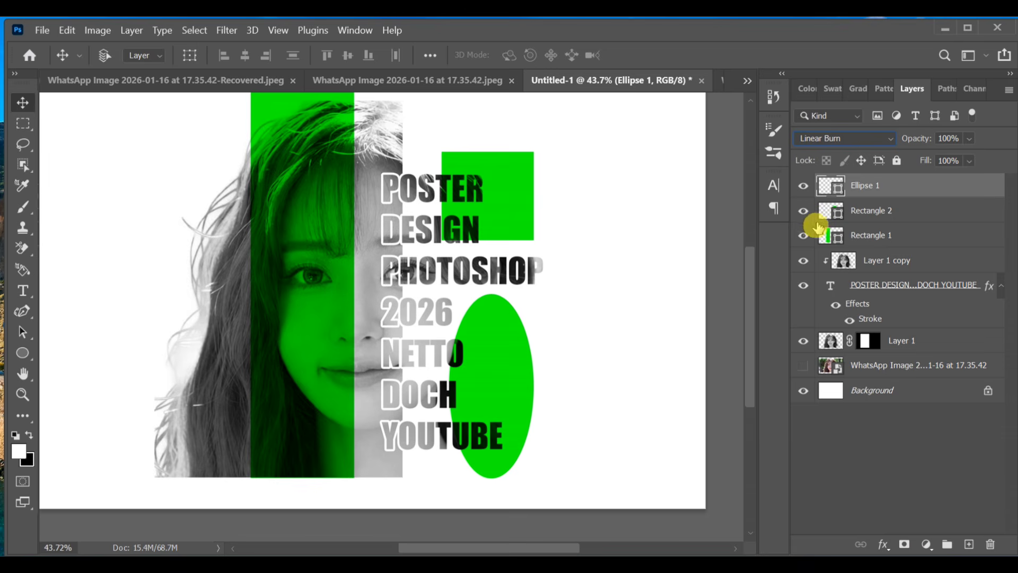